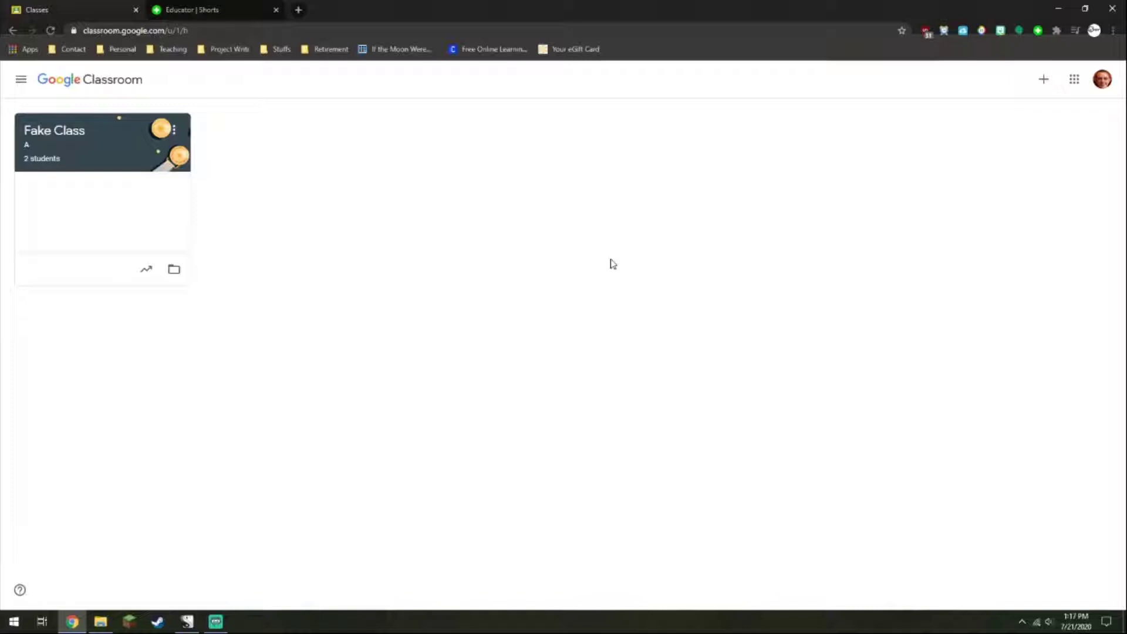
Create the class 'English 3' with subject Language Arts and room 1
left_click(1044, 83)
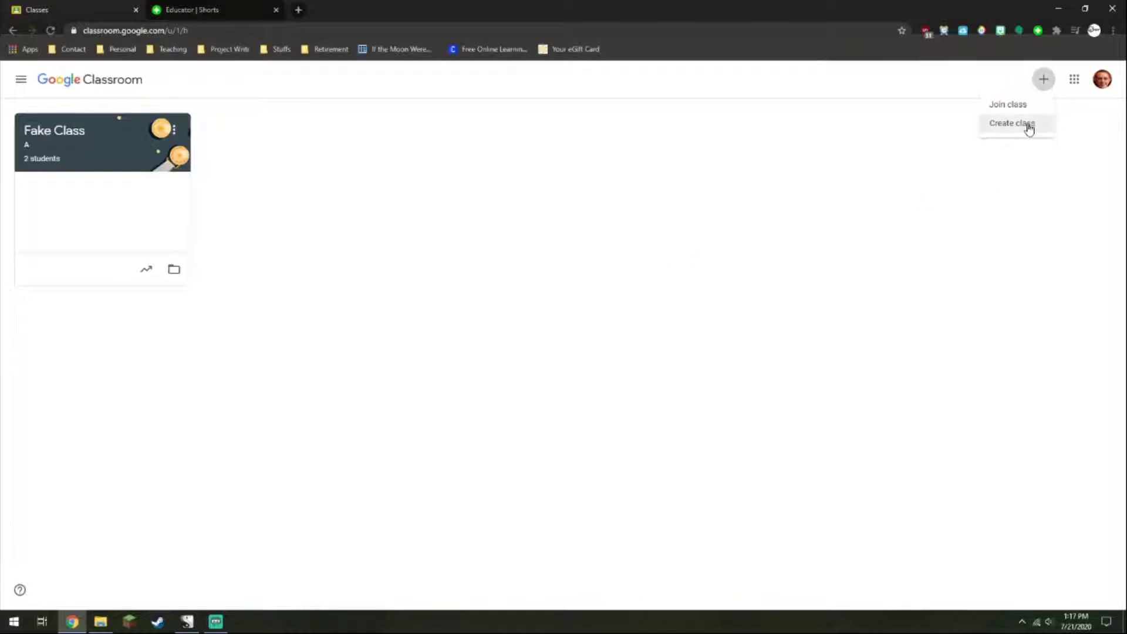
left_click(1028, 129)
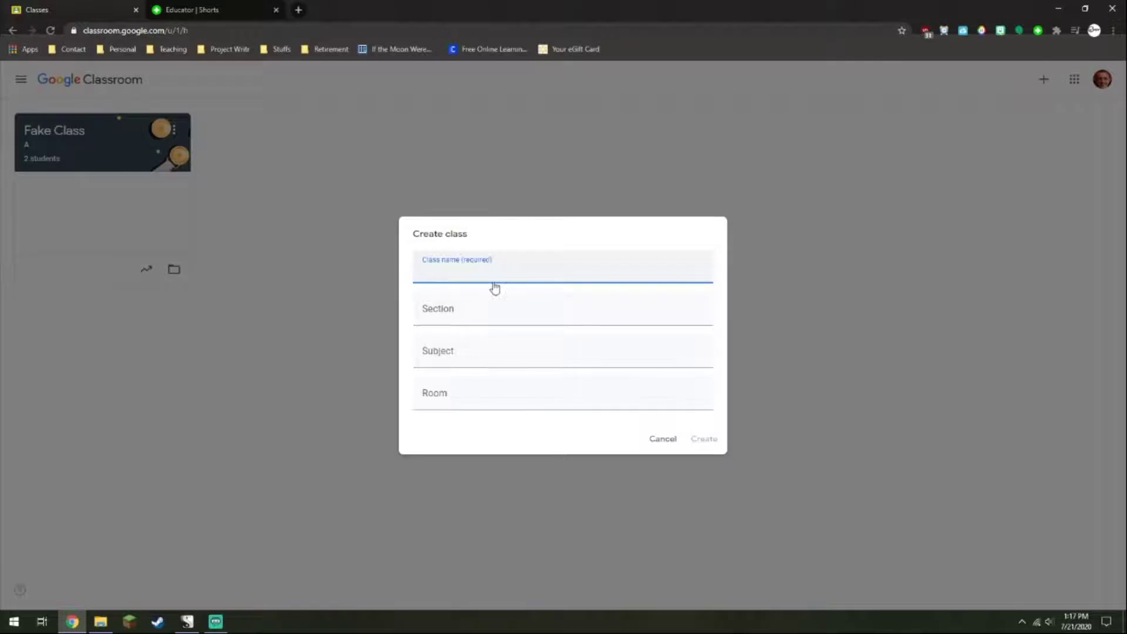
type("English 3")
left_click(472, 354)
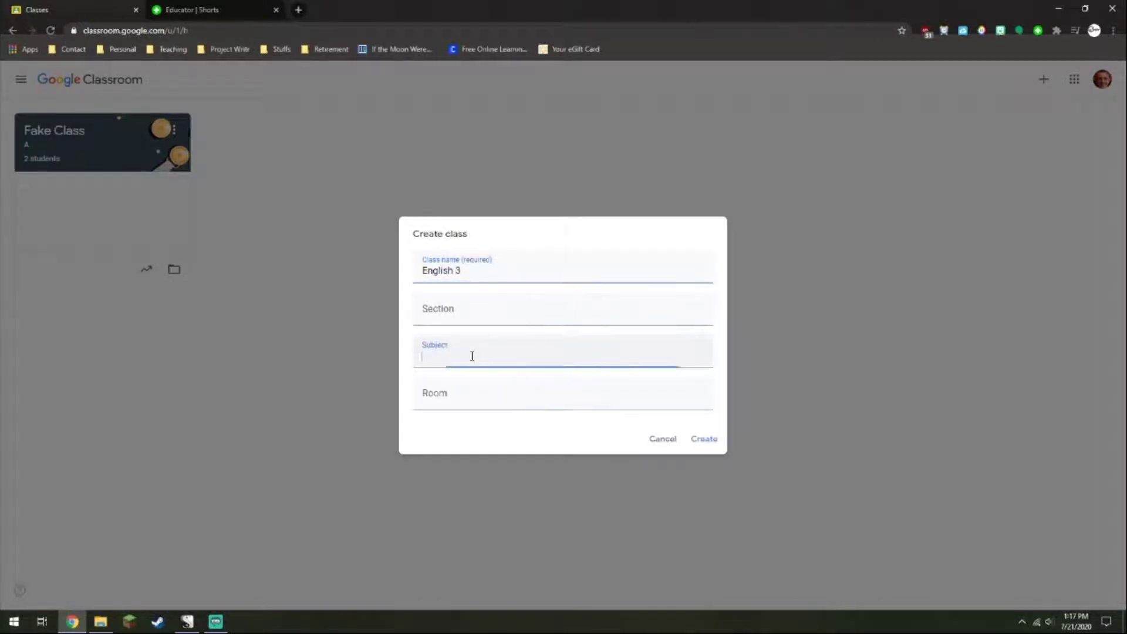
type("Langua")
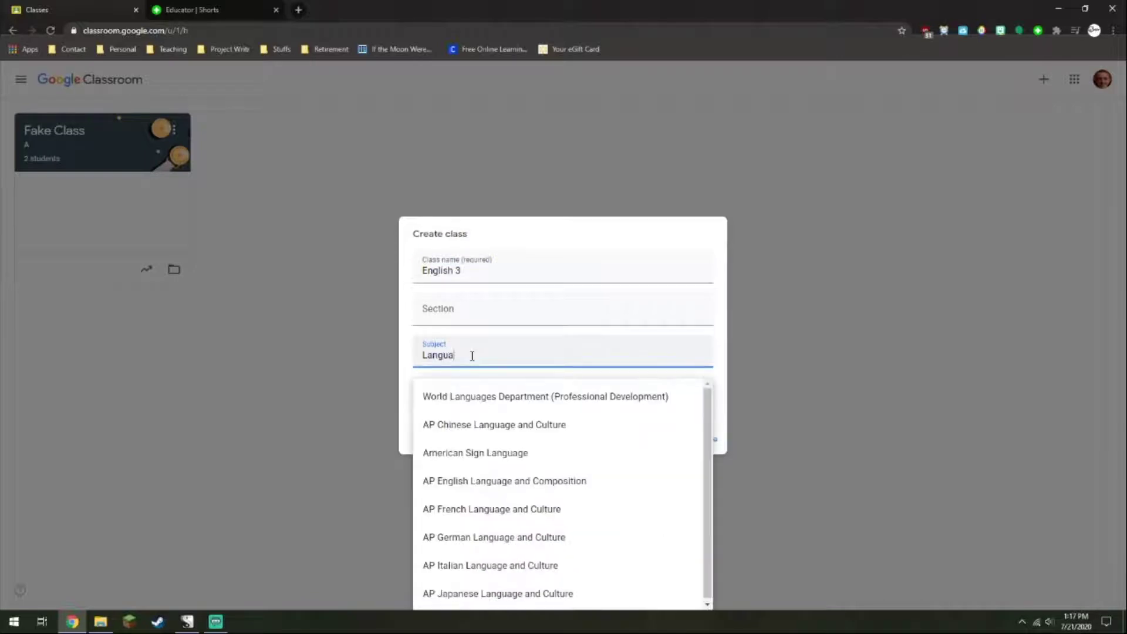
type("ge Arts")
left_click(463, 403)
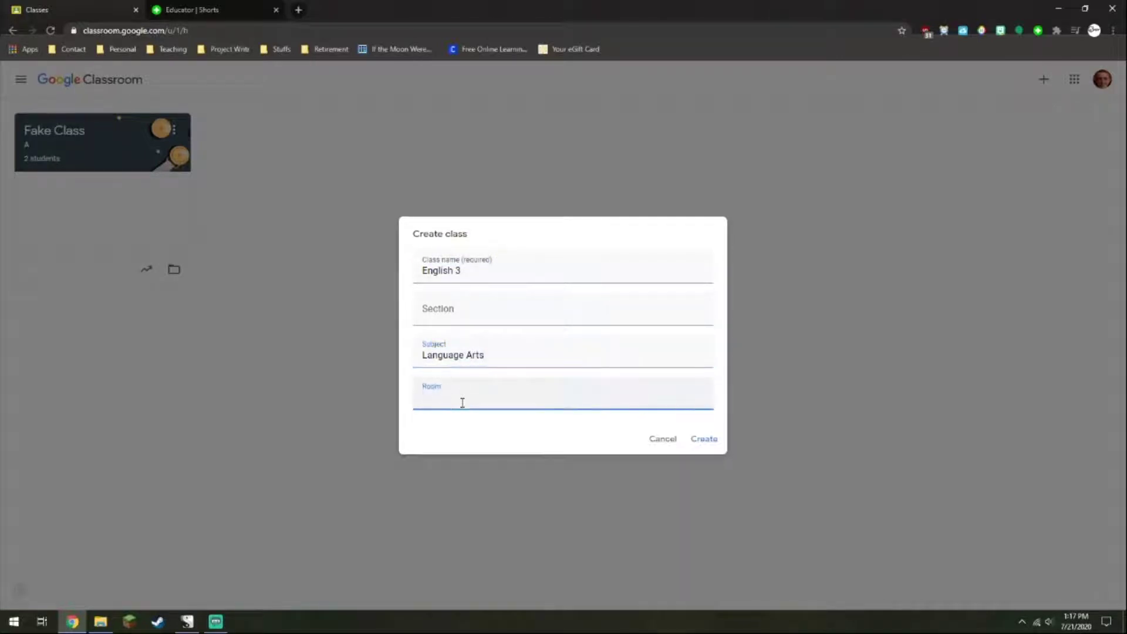
type("1")
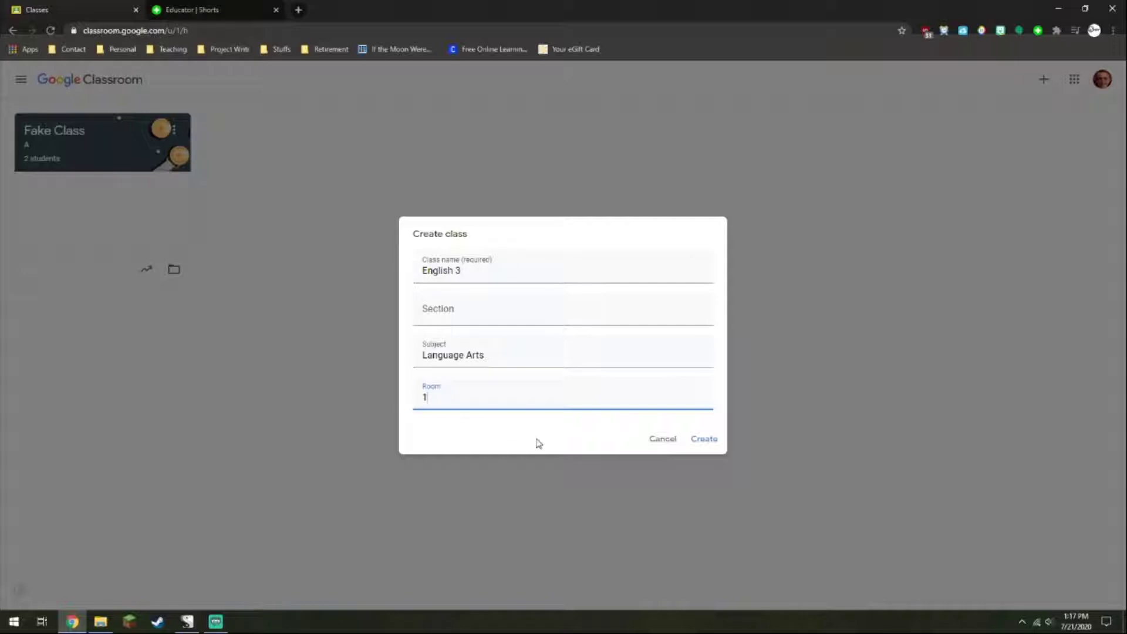
left_click(492, 315)
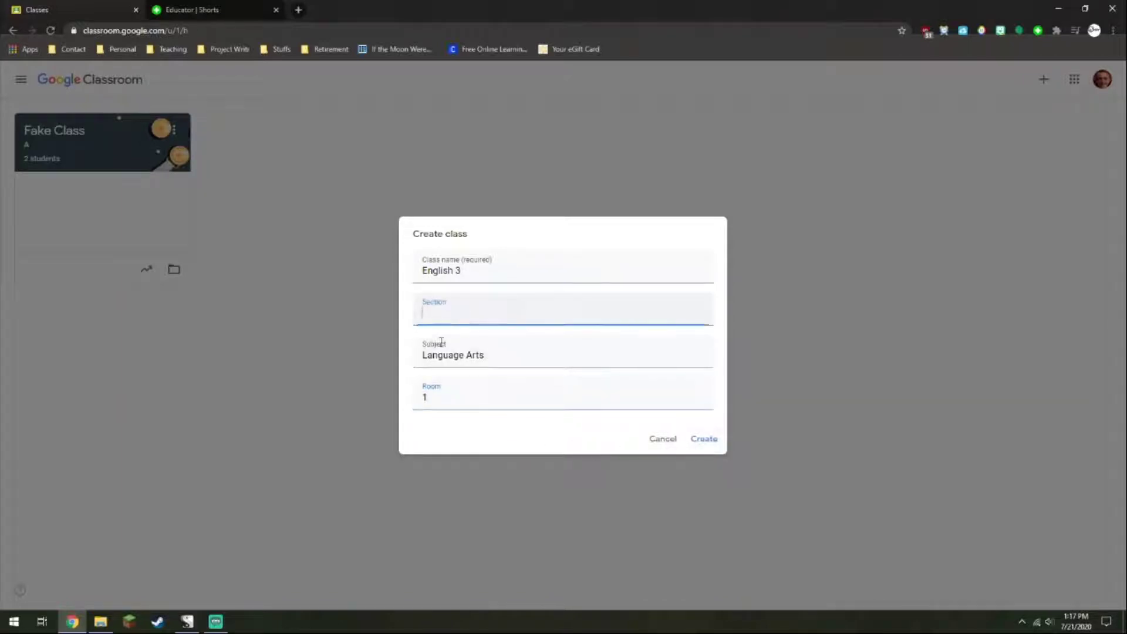
left_click(603, 439)
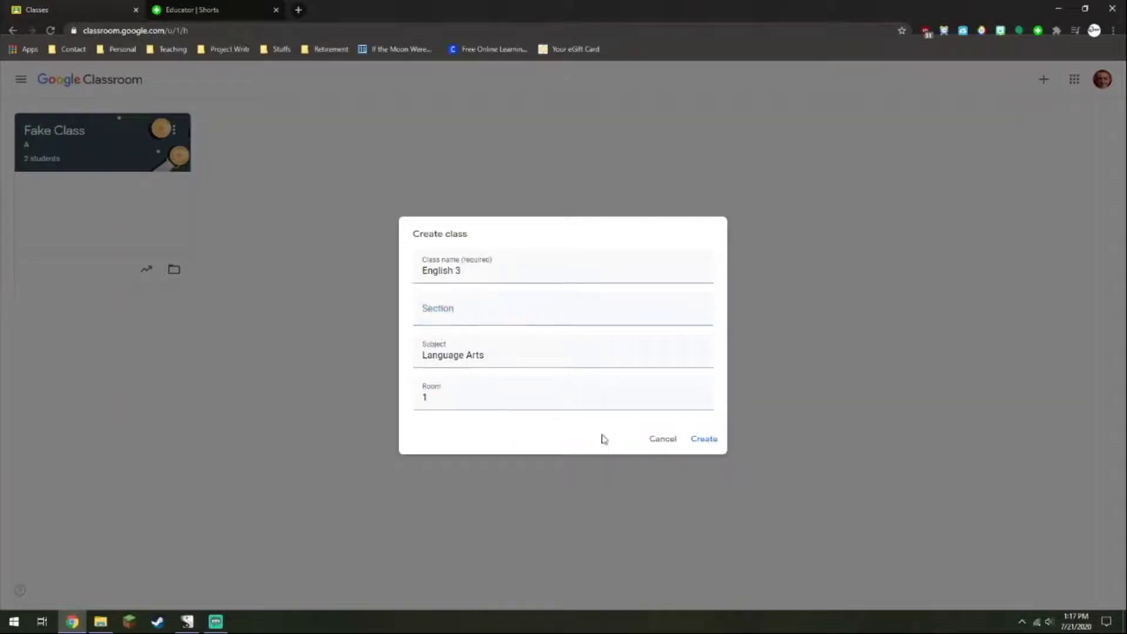
left_click(703, 441)
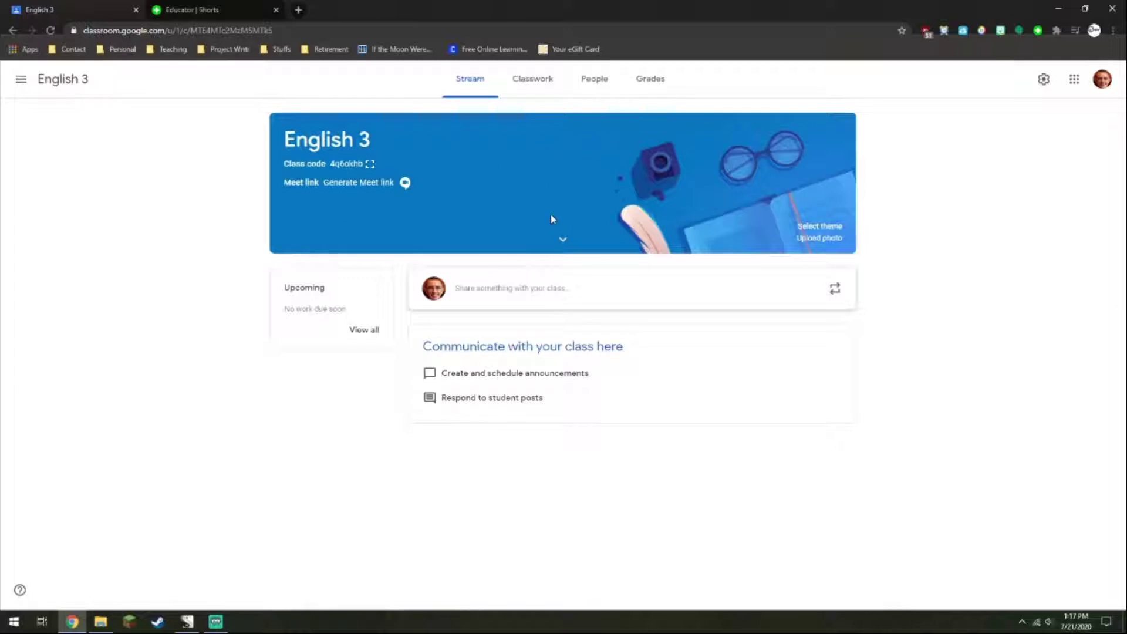
left_click(818, 226)
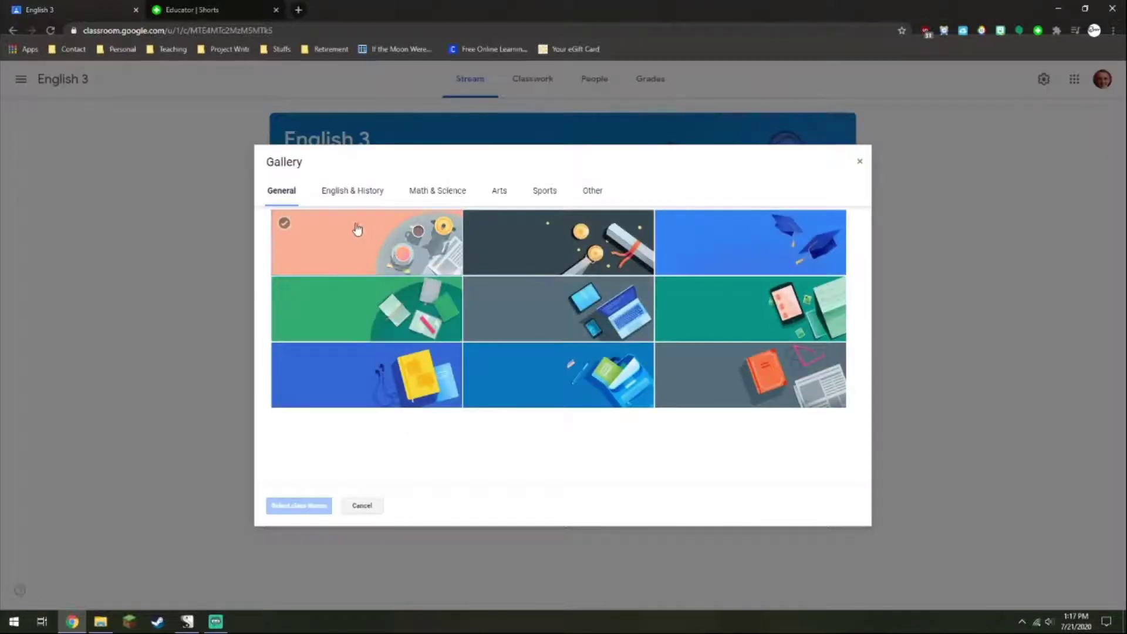
left_click(338, 190)
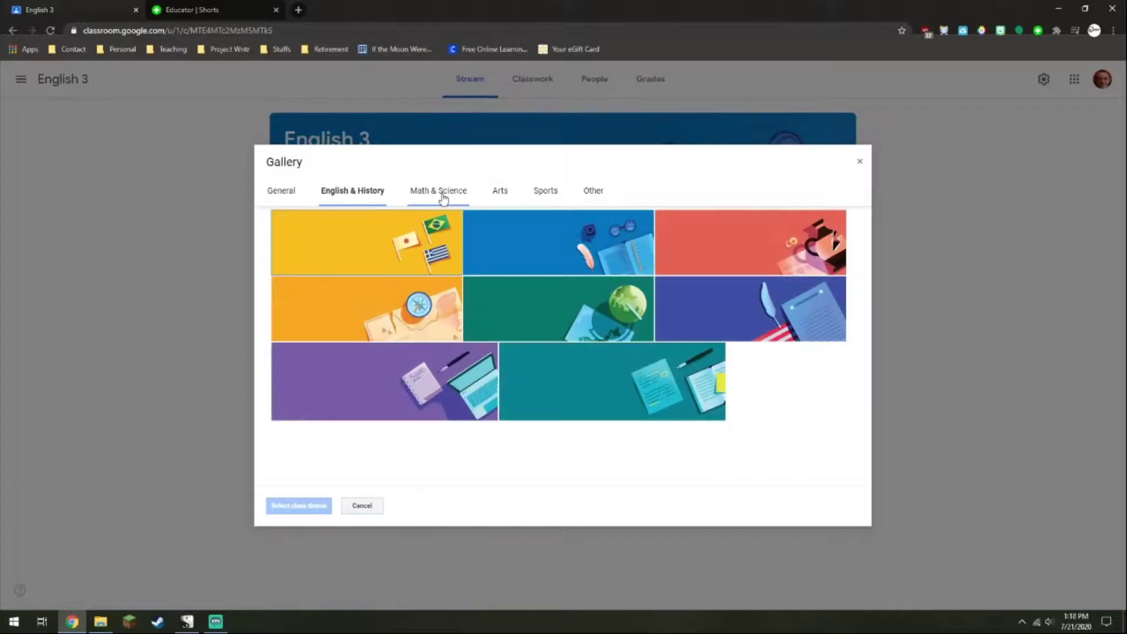
left_click(442, 198)
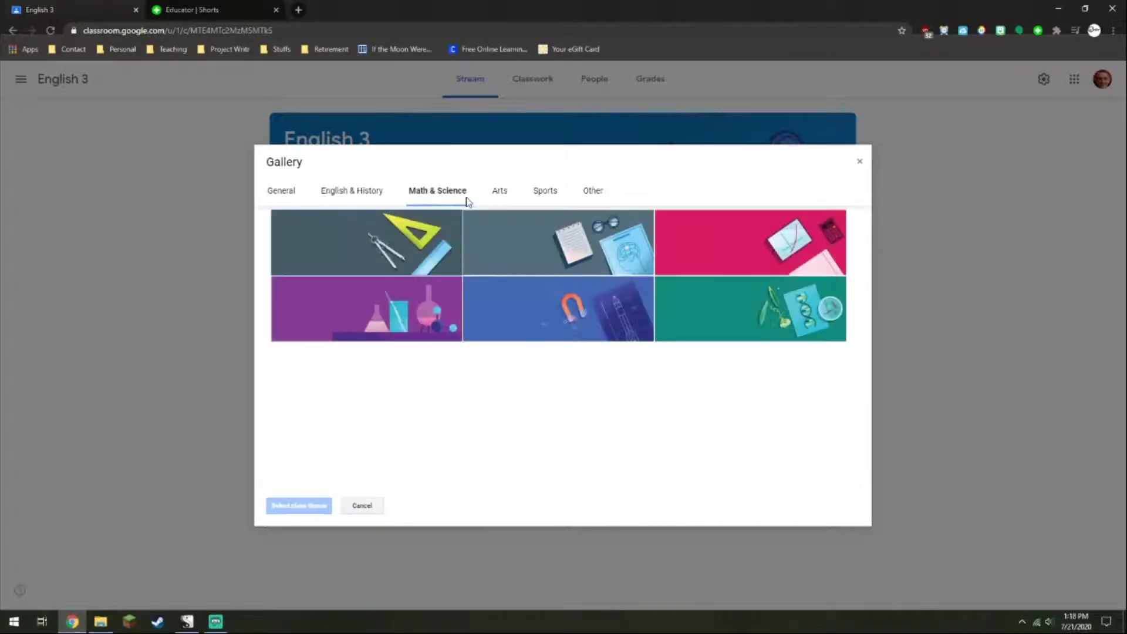
left_click(500, 197)
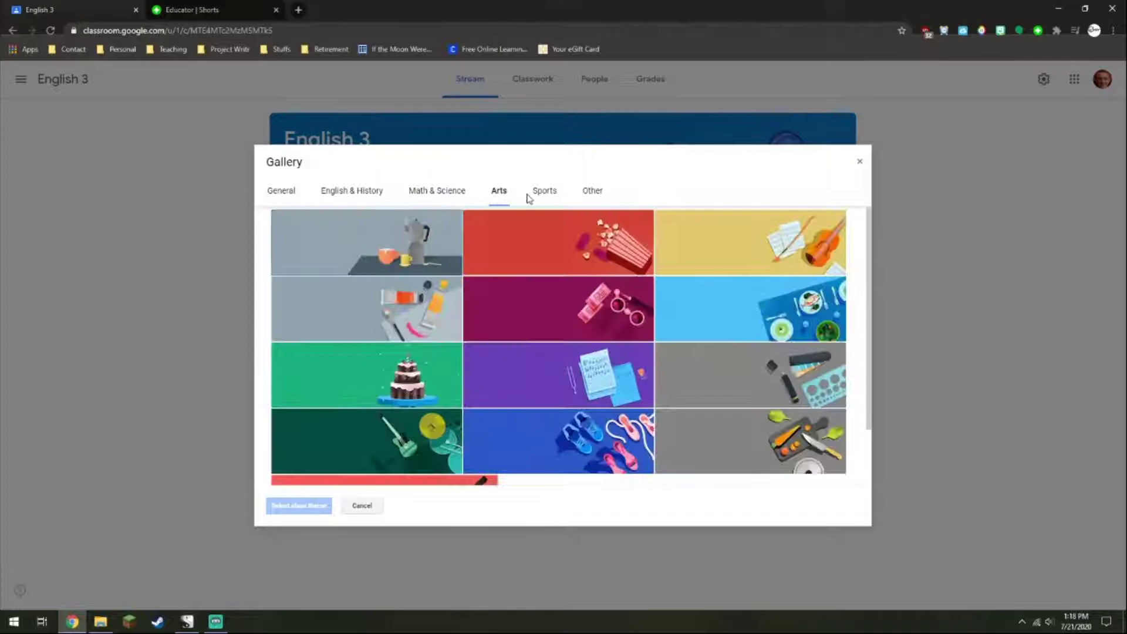
left_click(543, 194)
left_click(591, 192)
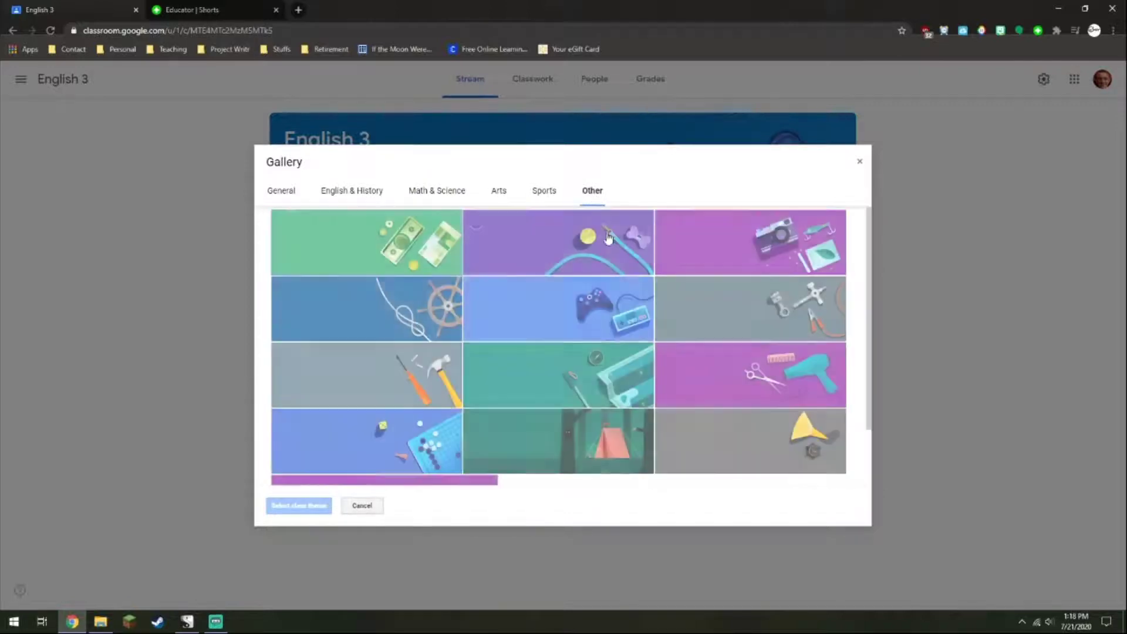
scroll(578, 340, "down", 1)
scroll(470, 282, "up", 2)
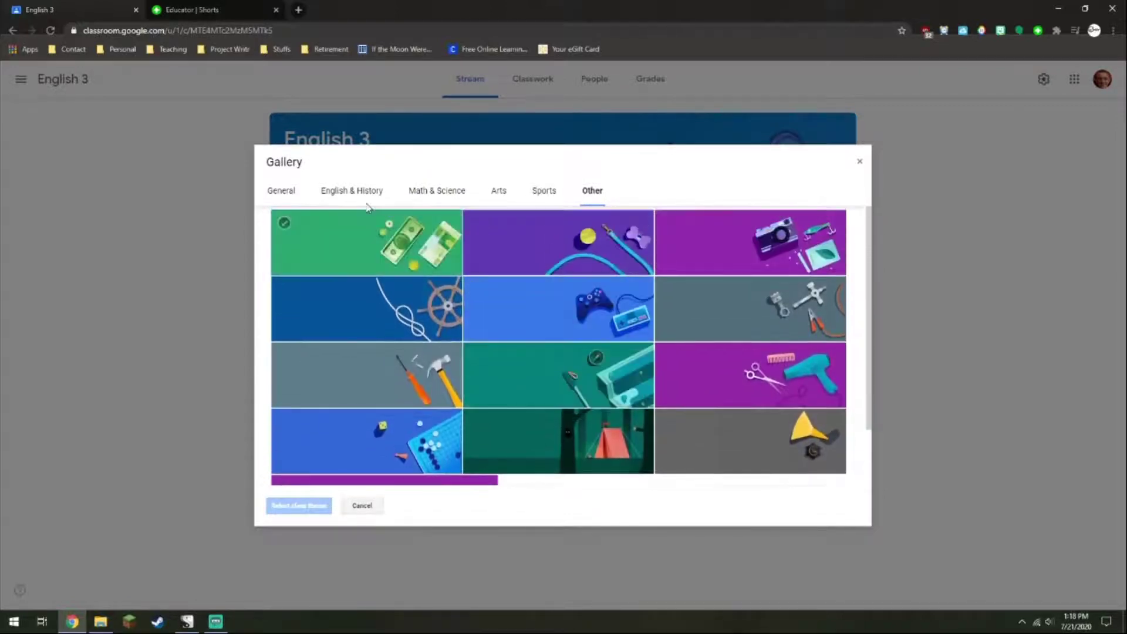
left_click(359, 196)
left_click(275, 194)
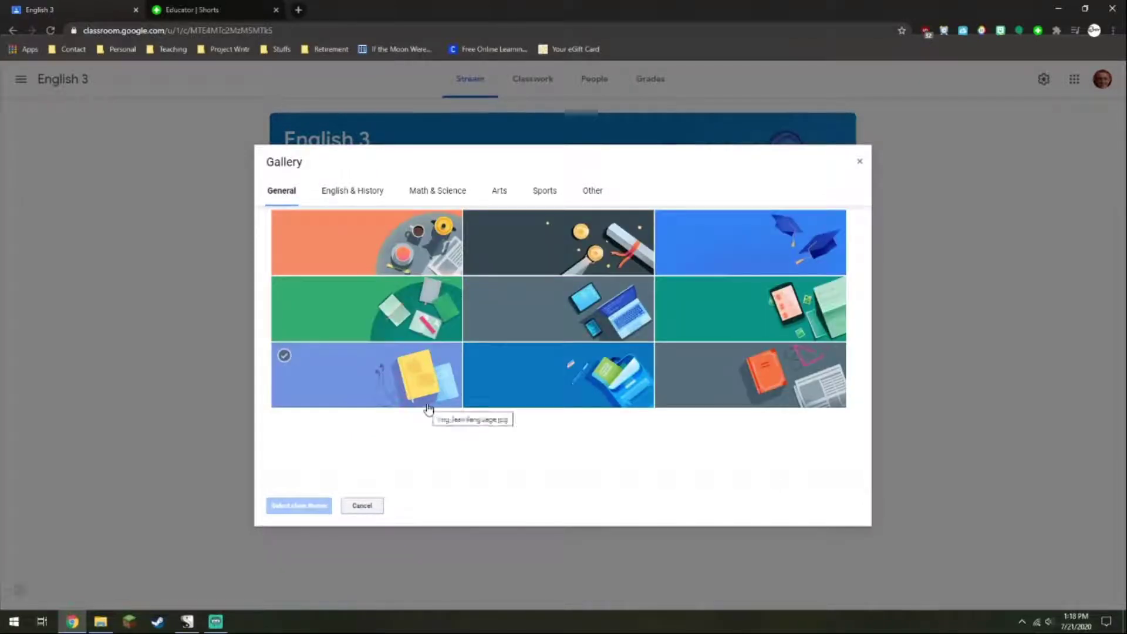
left_click(374, 508)
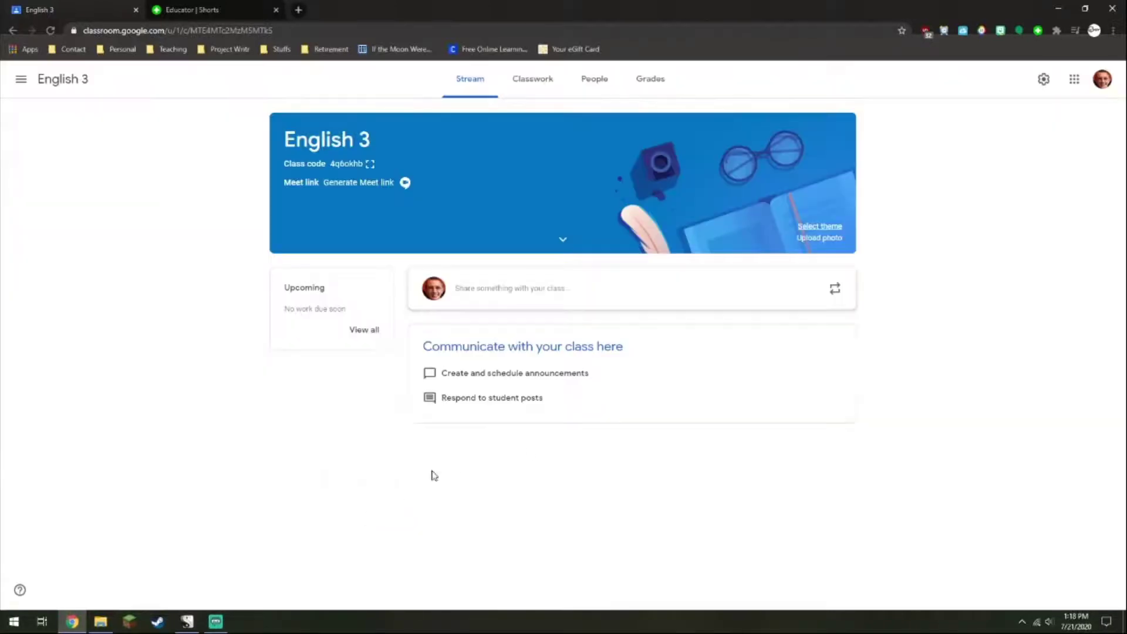
Upload the Book of Life photo, crop it around the open book, and apply it as the banner
left_click(820, 242)
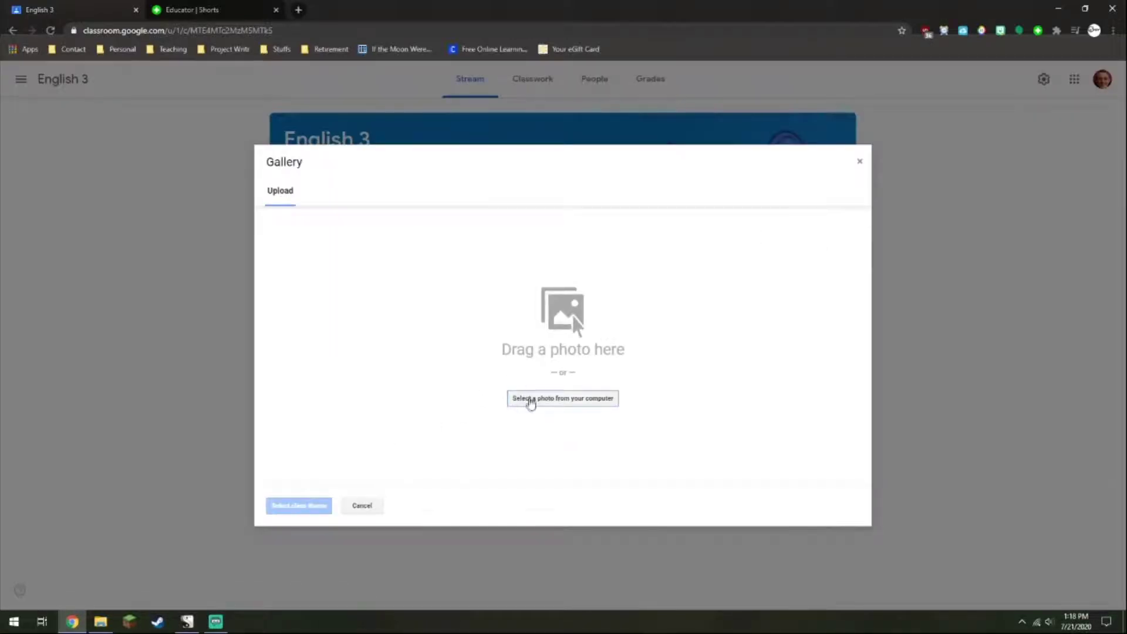
left_click(531, 403)
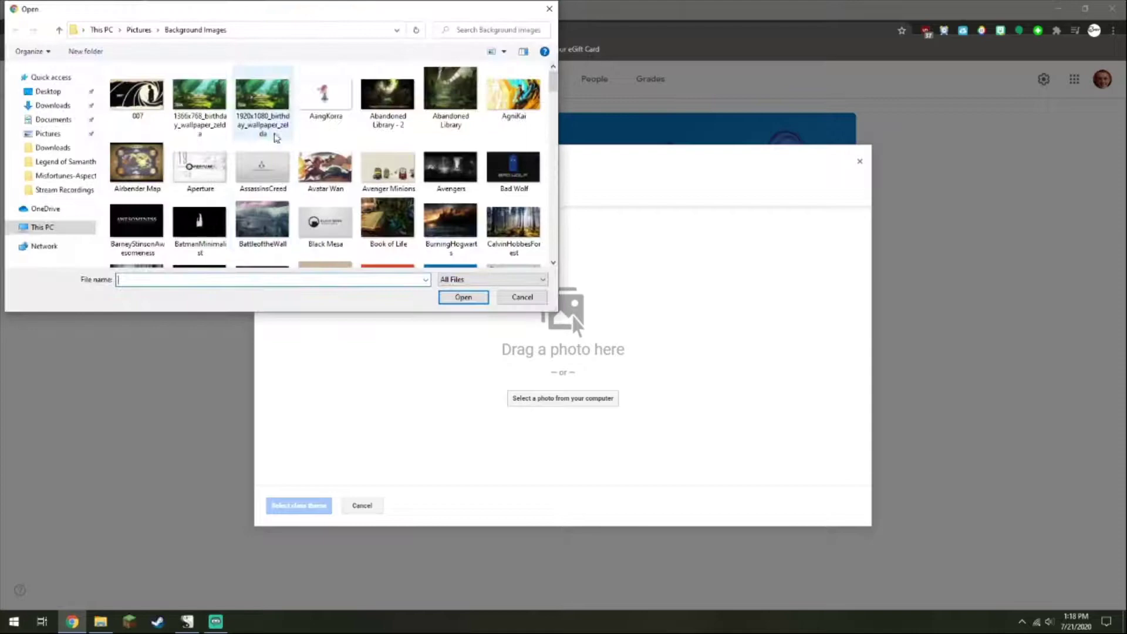
left_click(387, 223)
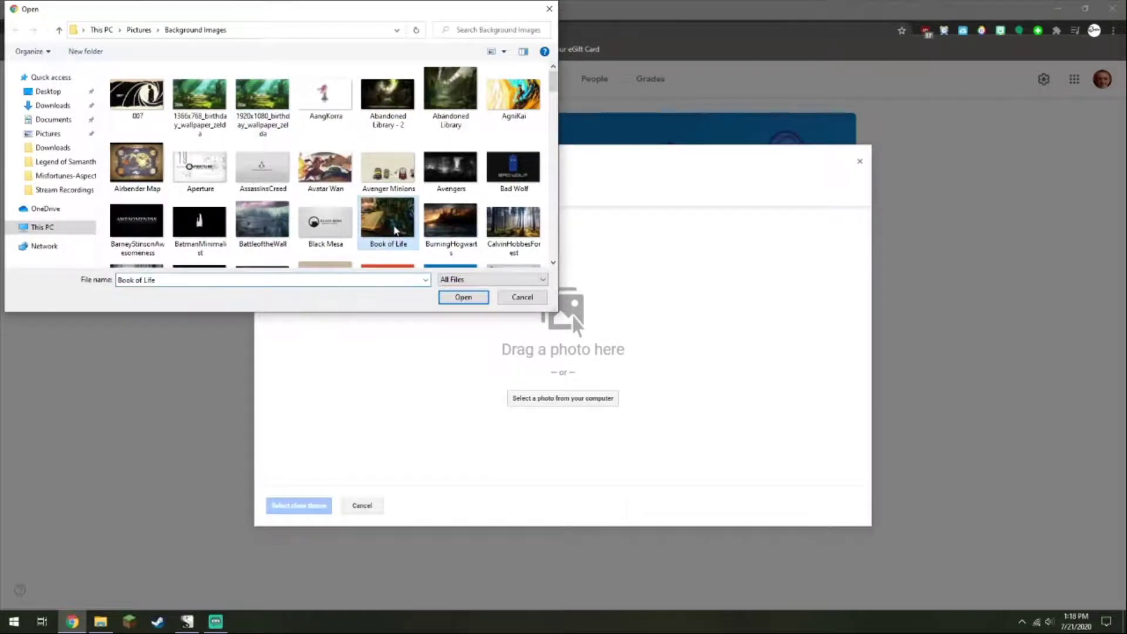
left_click(450, 298)
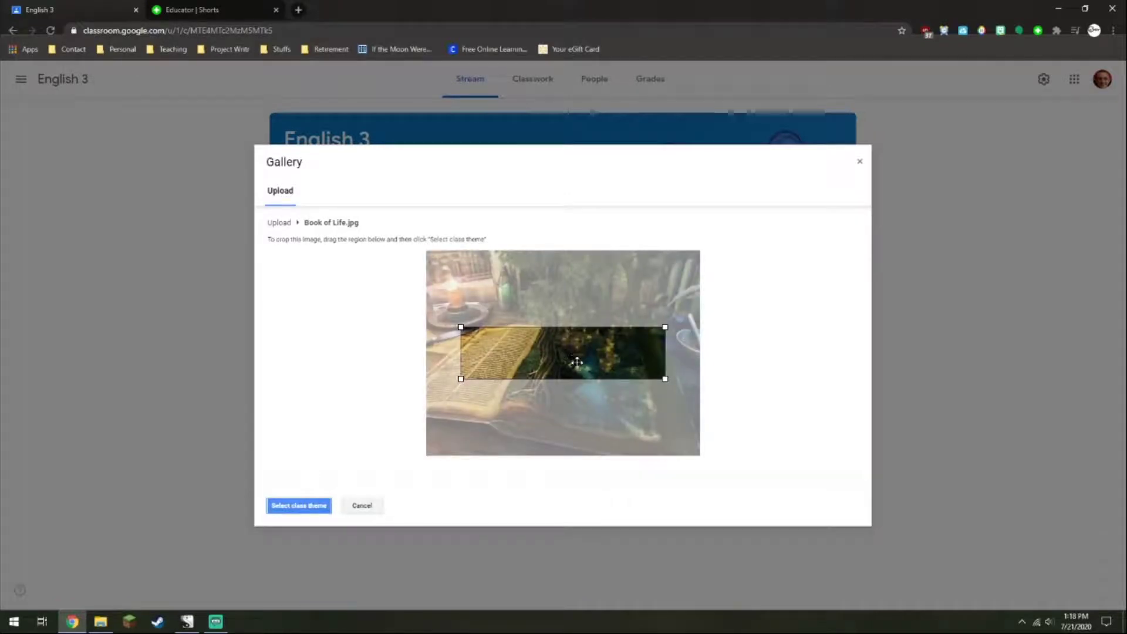
left_click_drag(458, 385, 440, 389)
left_click_drag(667, 329, 624, 336)
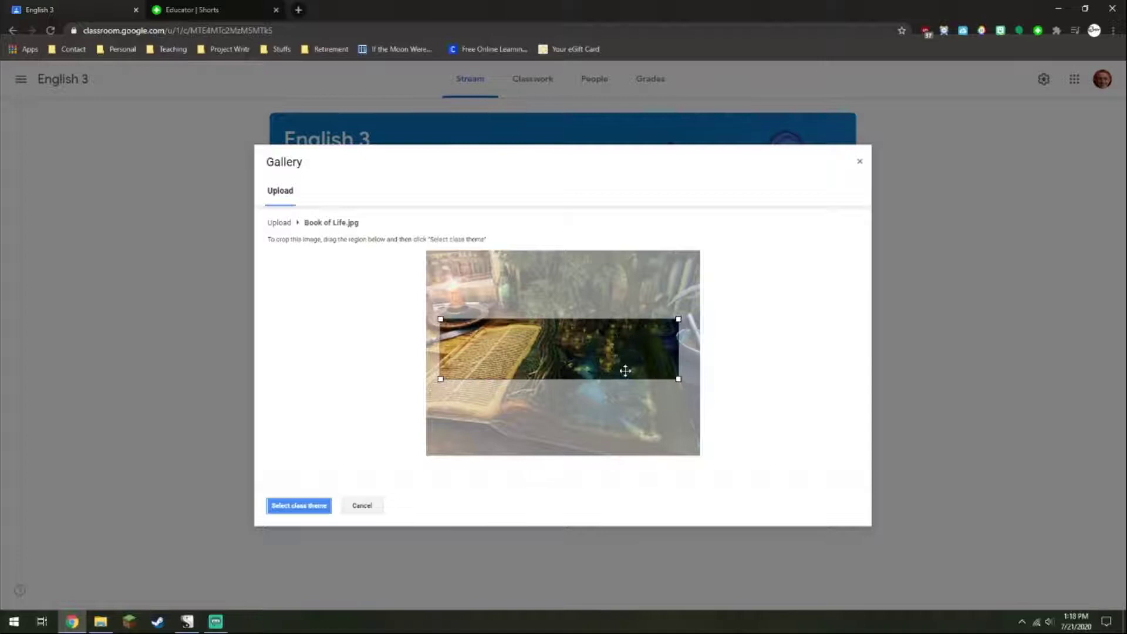
left_click(299, 506)
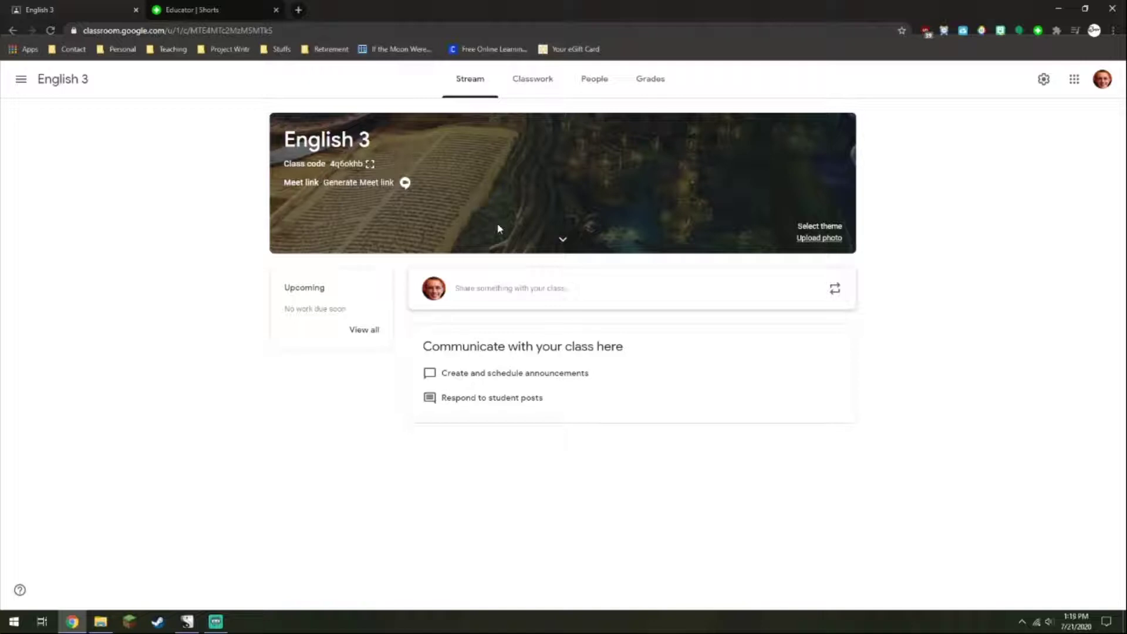
left_click(350, 187)
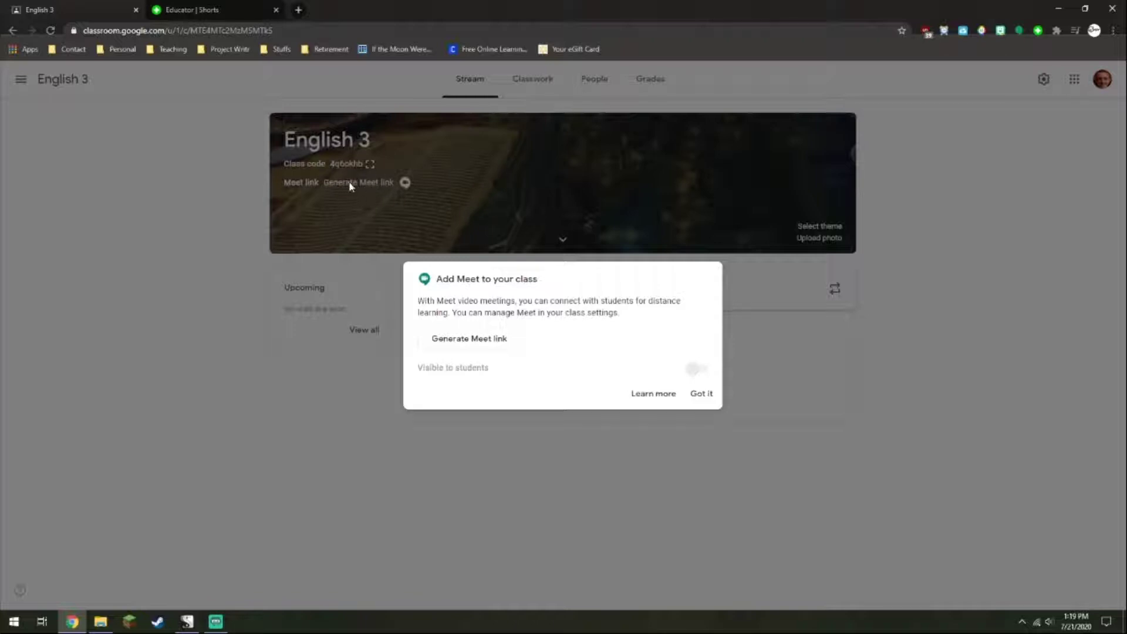
left_click(702, 395)
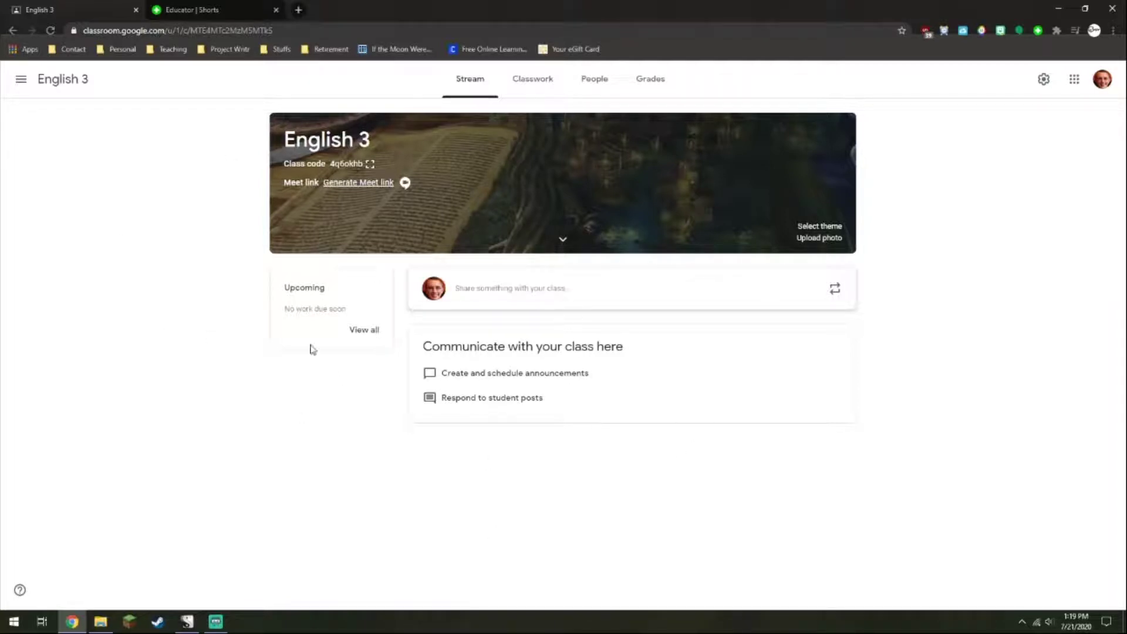
Leave the announcement box unused and go to the English 3 Classwork page
left_click(476, 293)
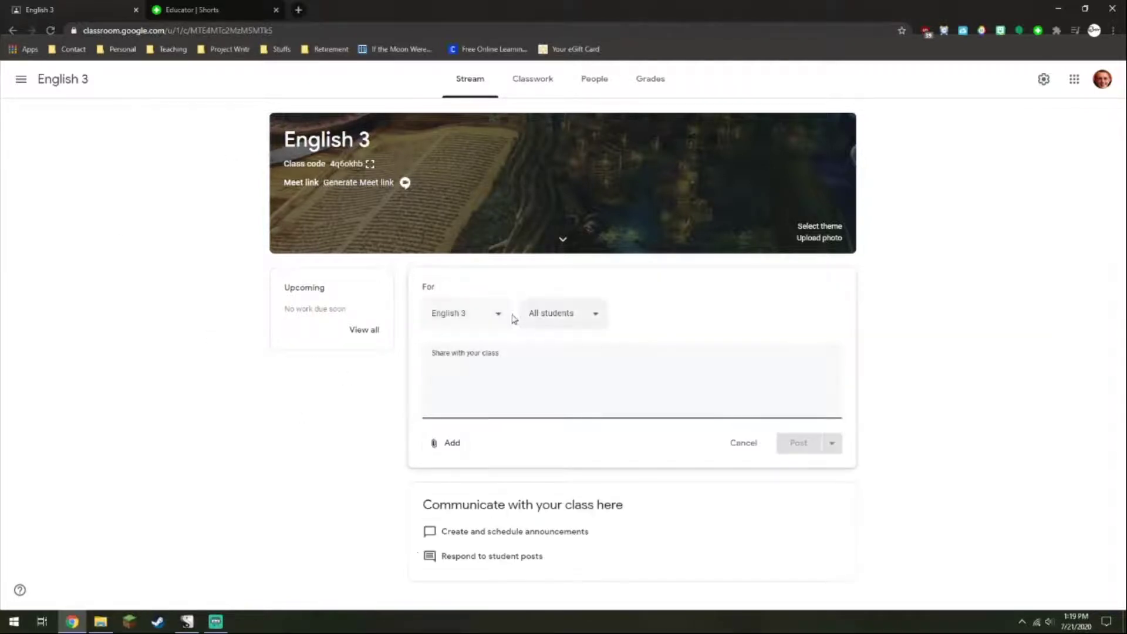
left_click(340, 405)
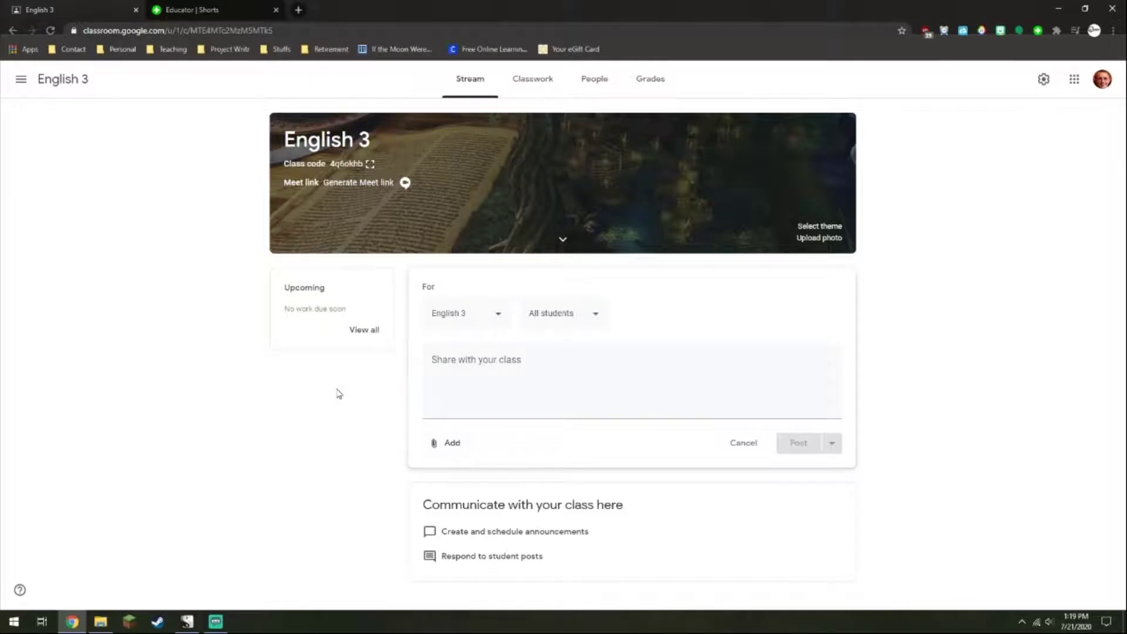
left_click(532, 92)
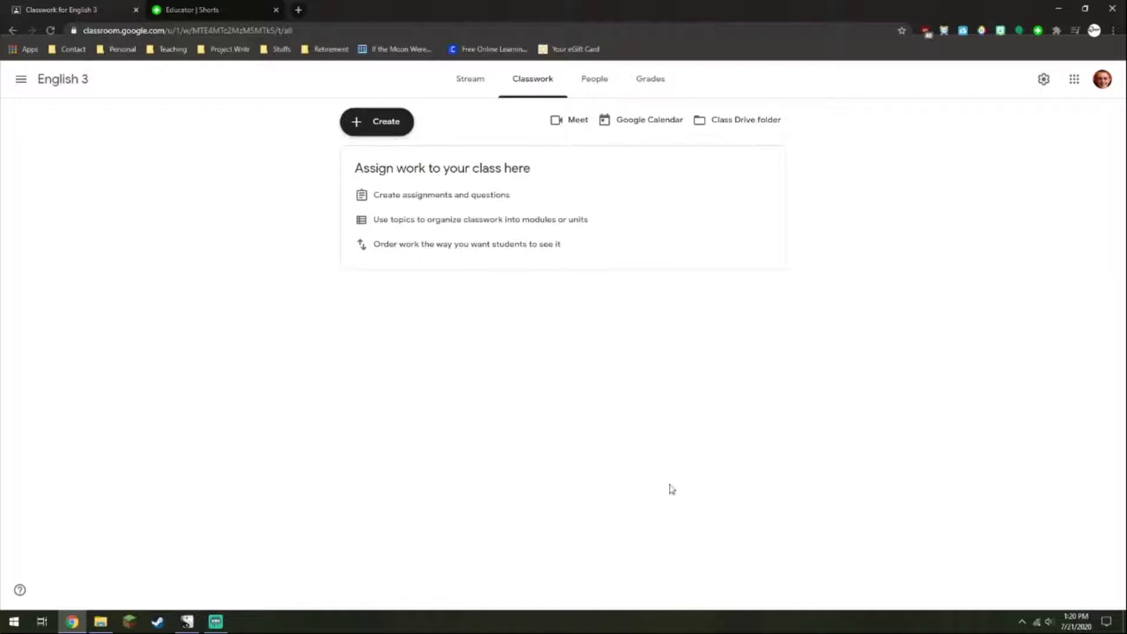
Create a Classwork topic named 'Unit 1'
left_click(388, 122)
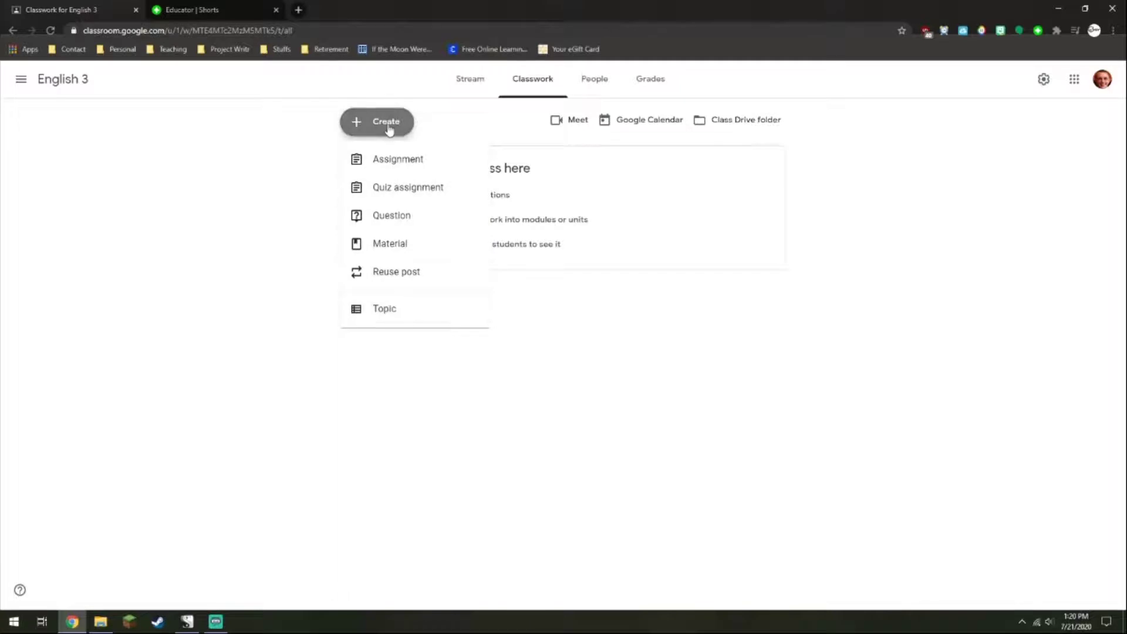
left_click(403, 311)
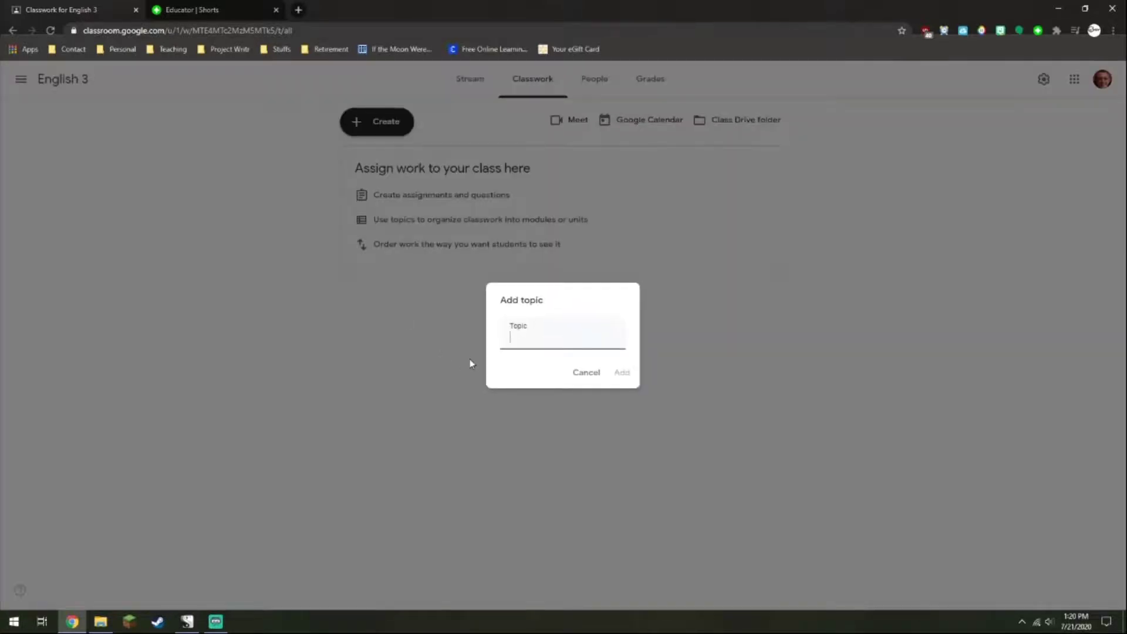
type("Unit 1")
left_click(621, 373)
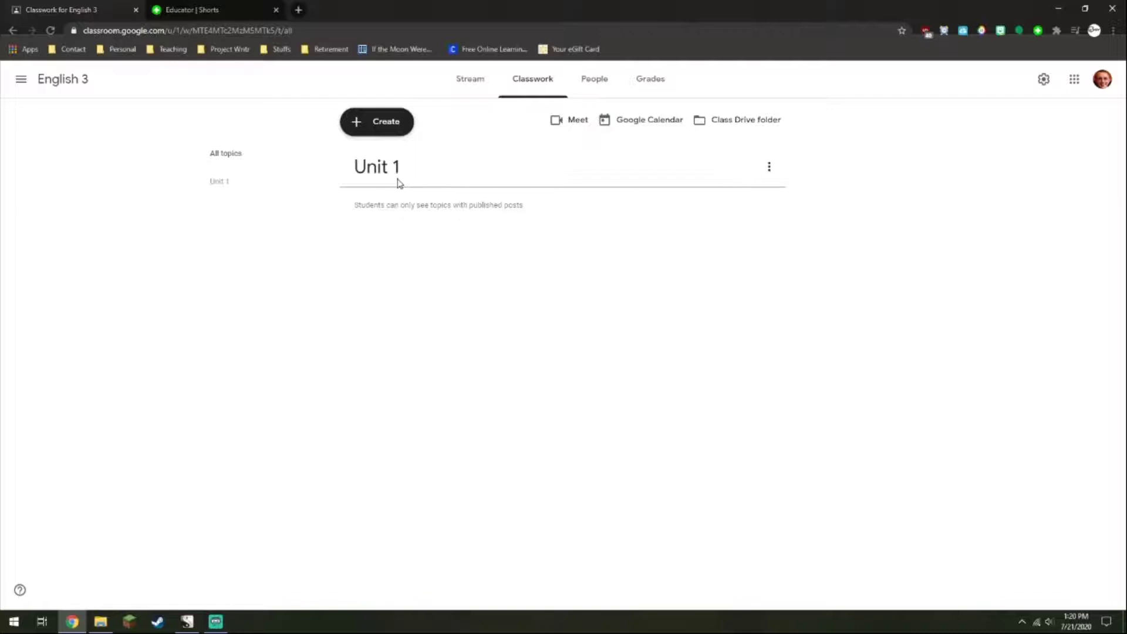
left_click(385, 126)
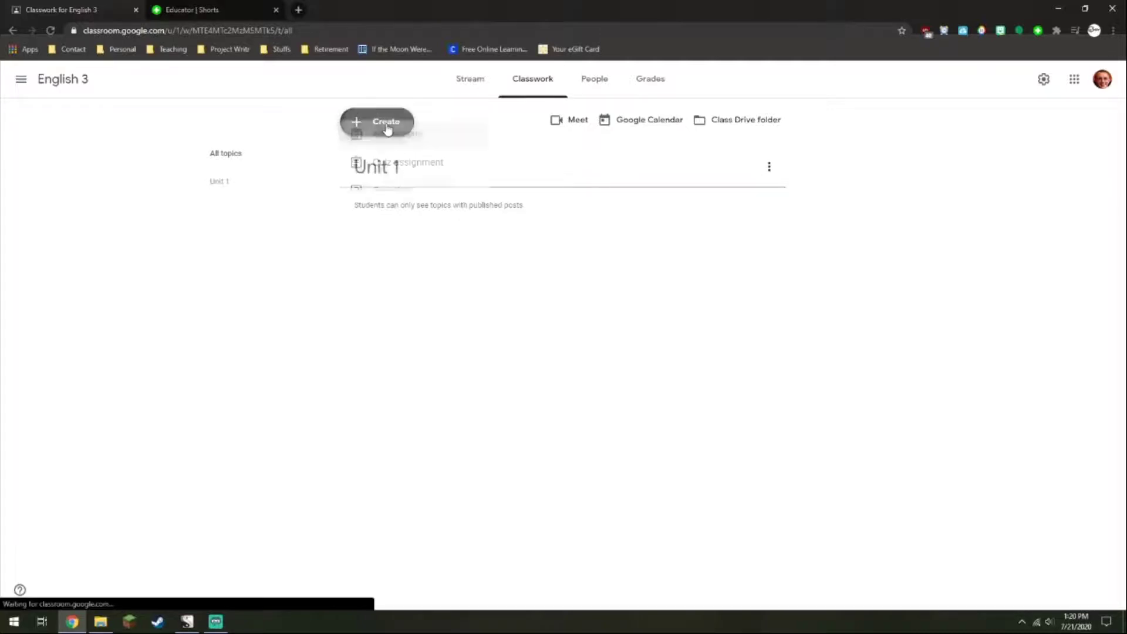
Create a second Classwork topic named 'Notes'
left_click(395, 320)
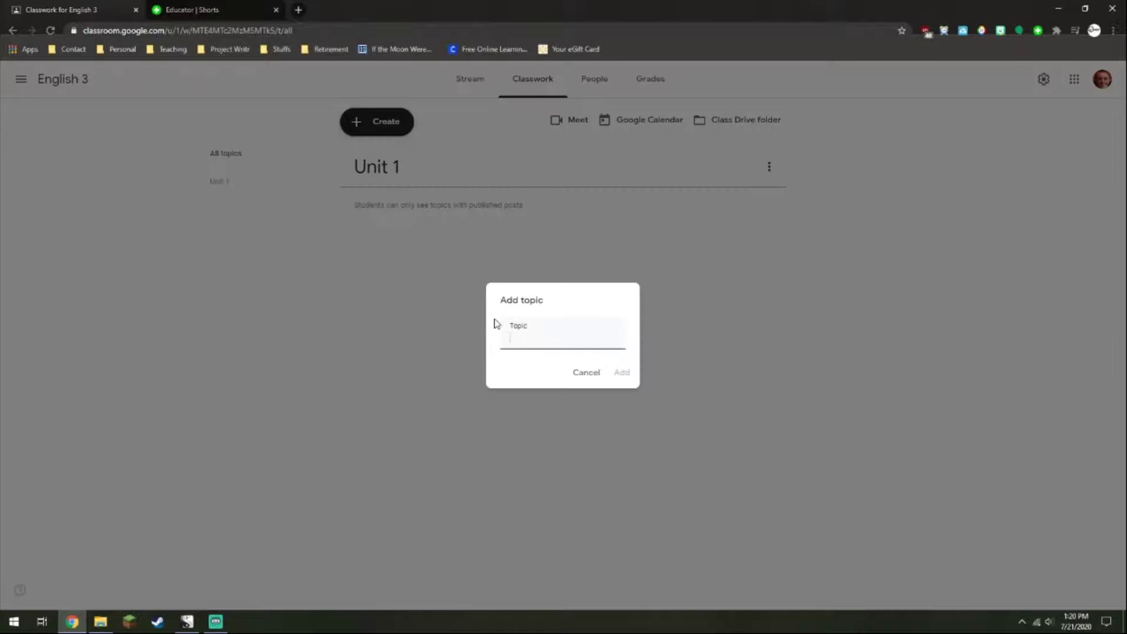
type("Notes")
left_click(622, 373)
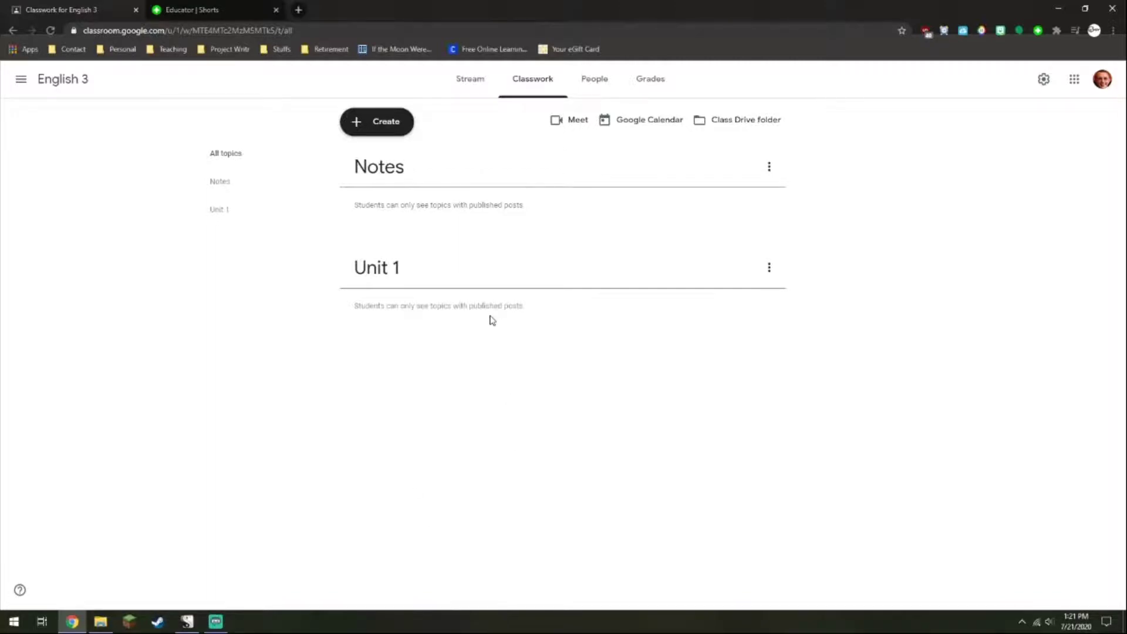
Create a Classwork topic named 'Additional Learning'
left_click(391, 122)
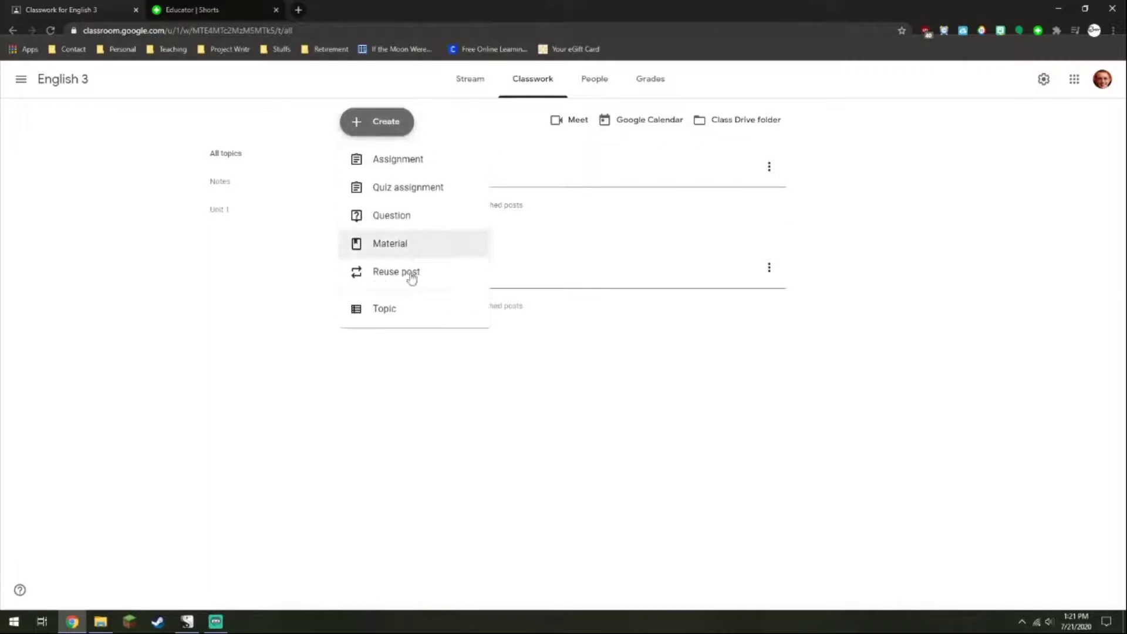
left_click(402, 318)
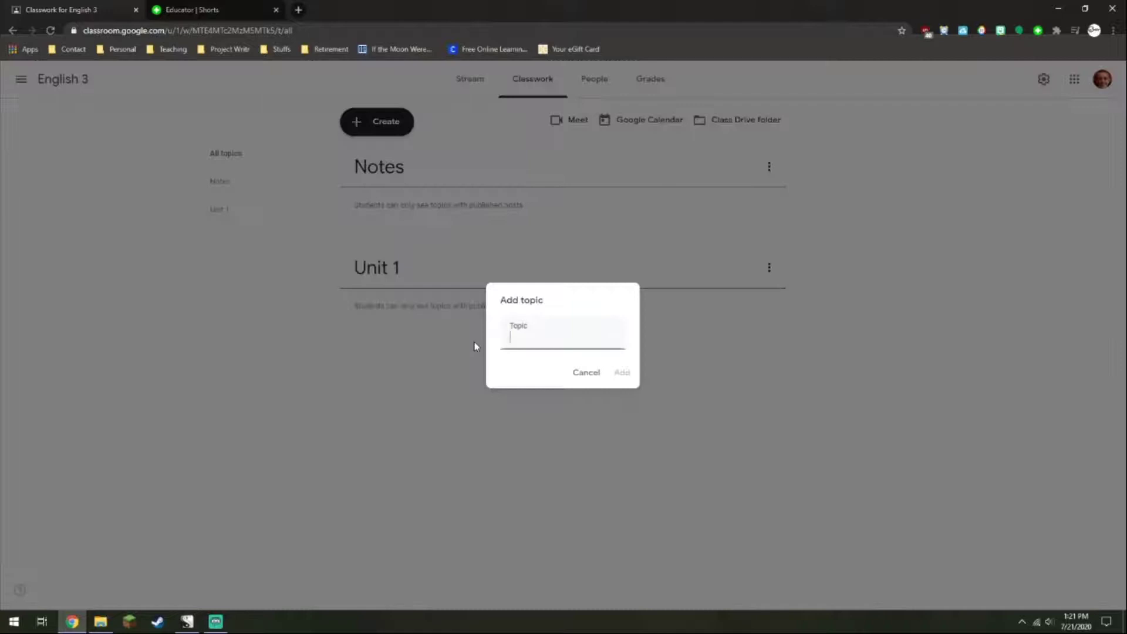
type("Additional Learning")
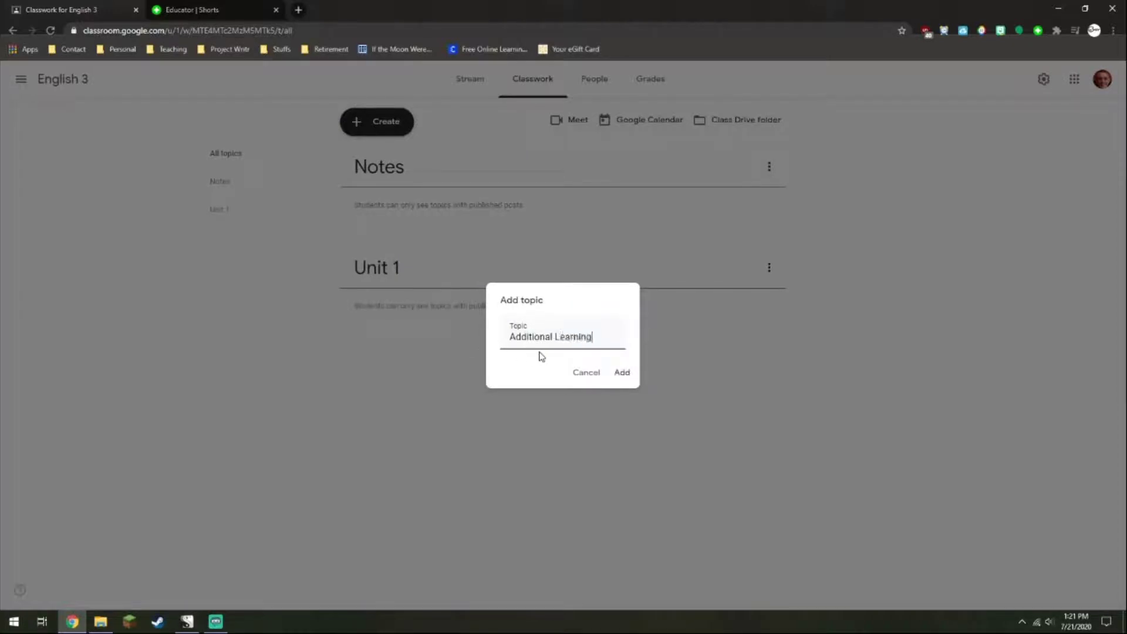
left_click(623, 375)
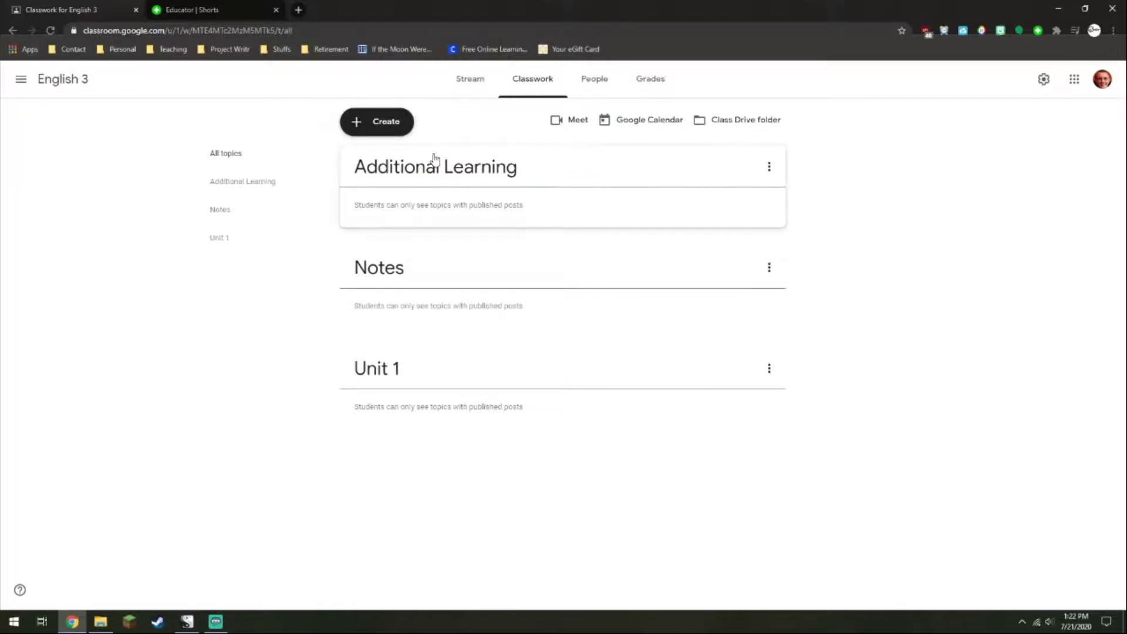
Create a Classwork topic named 'Journal Entries'
left_click(356, 122)
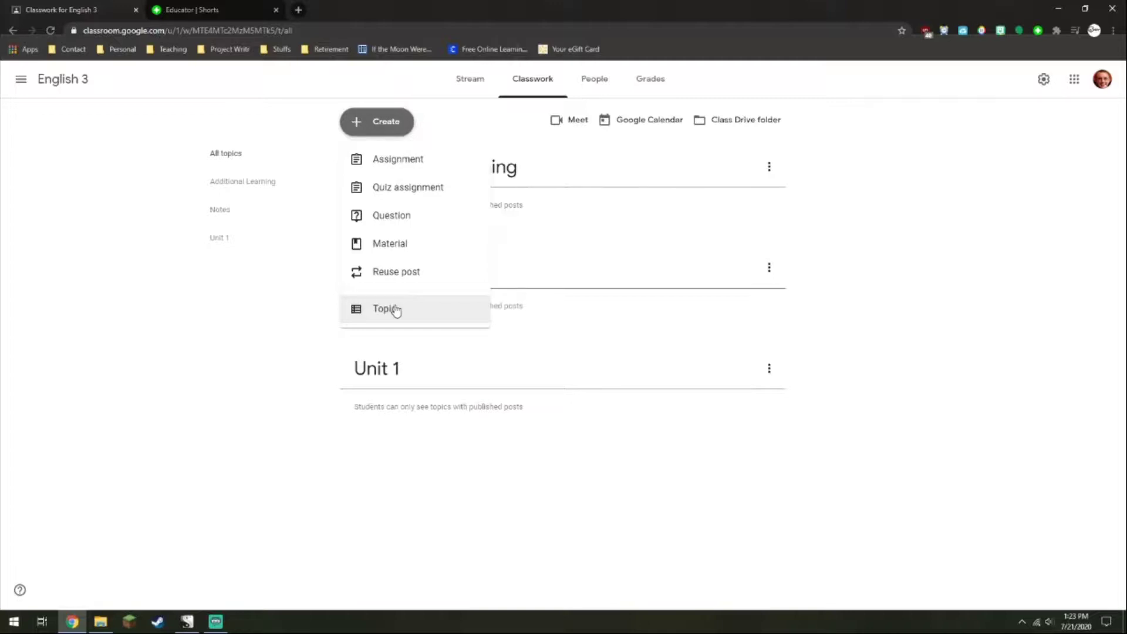
left_click(395, 311)
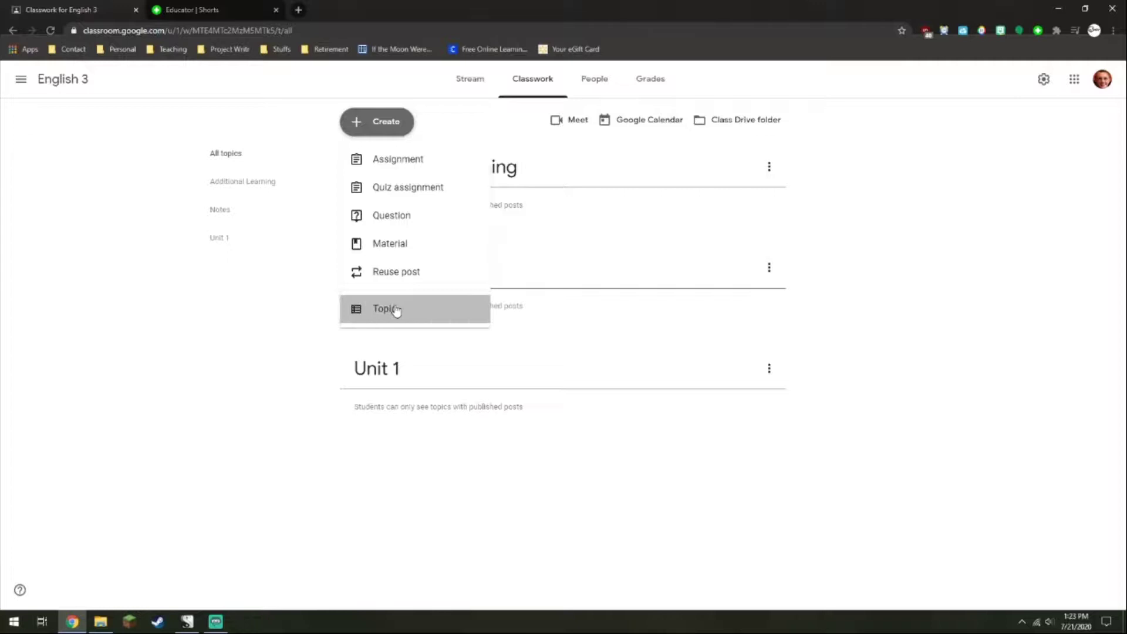
type("Journ")
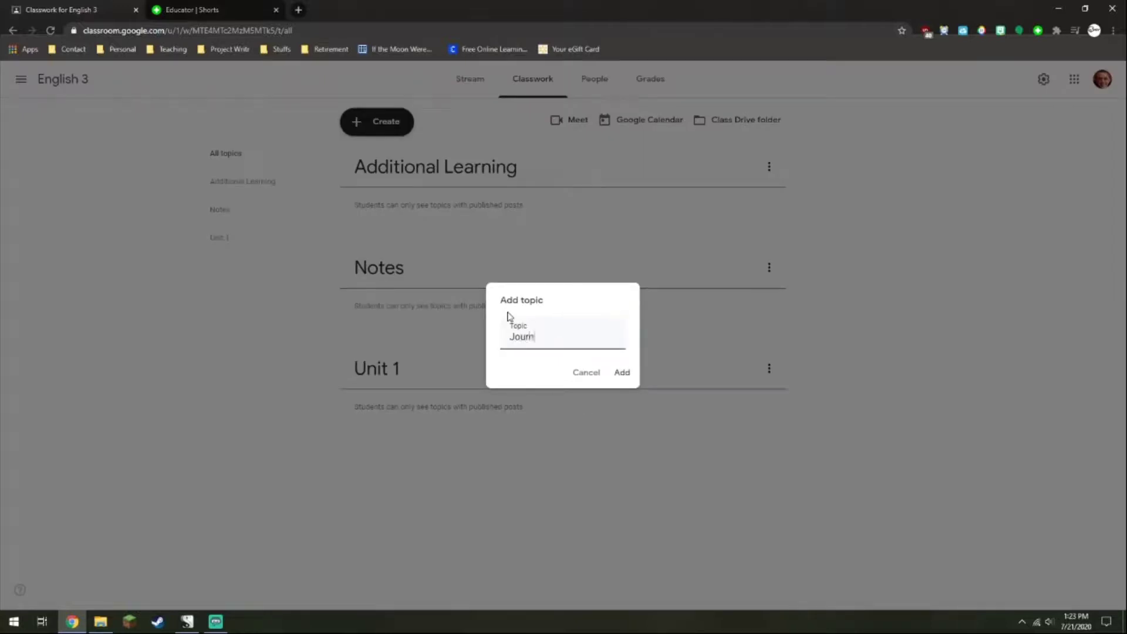
type("al Entries")
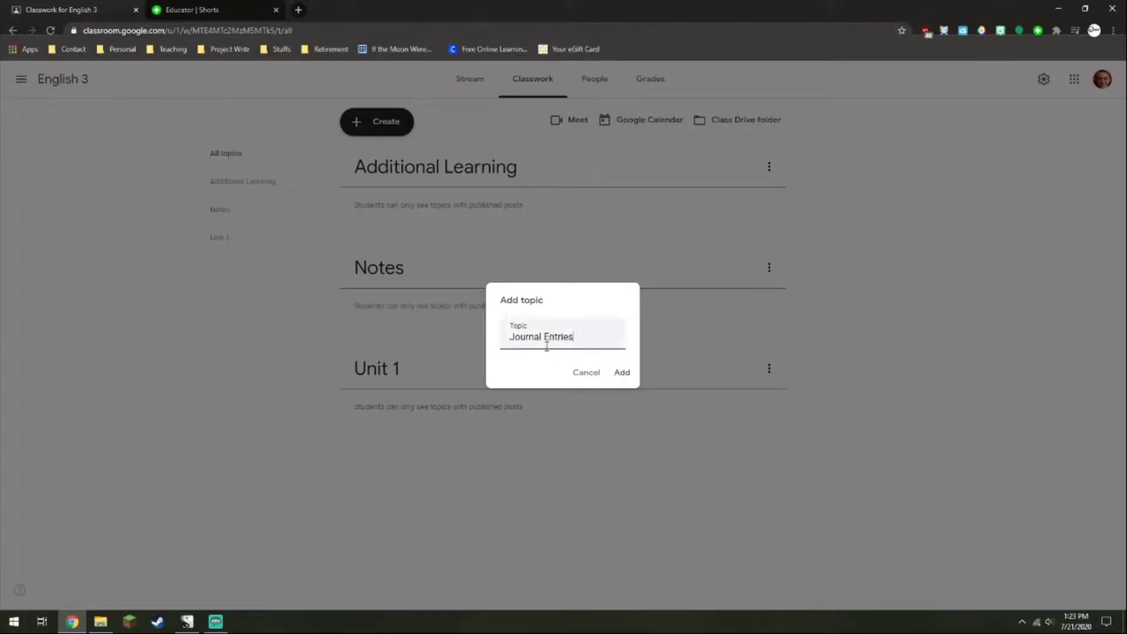
left_click(622, 373)
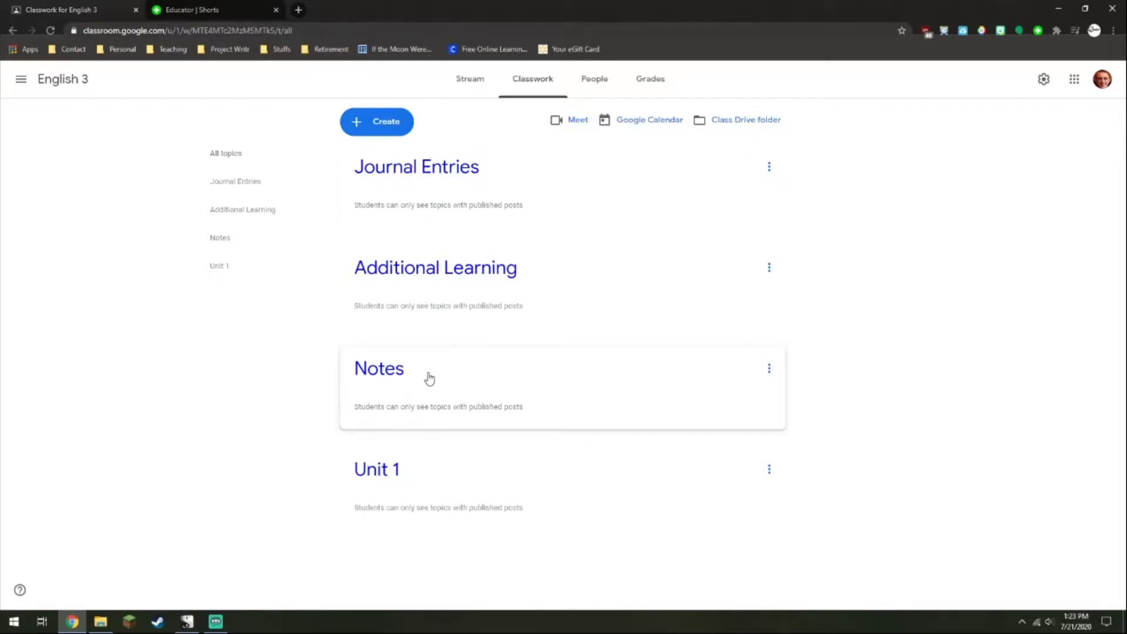
Drag the Notes topic above Journal Entries to the first position
left_click_drag(431, 374, 430, 169)
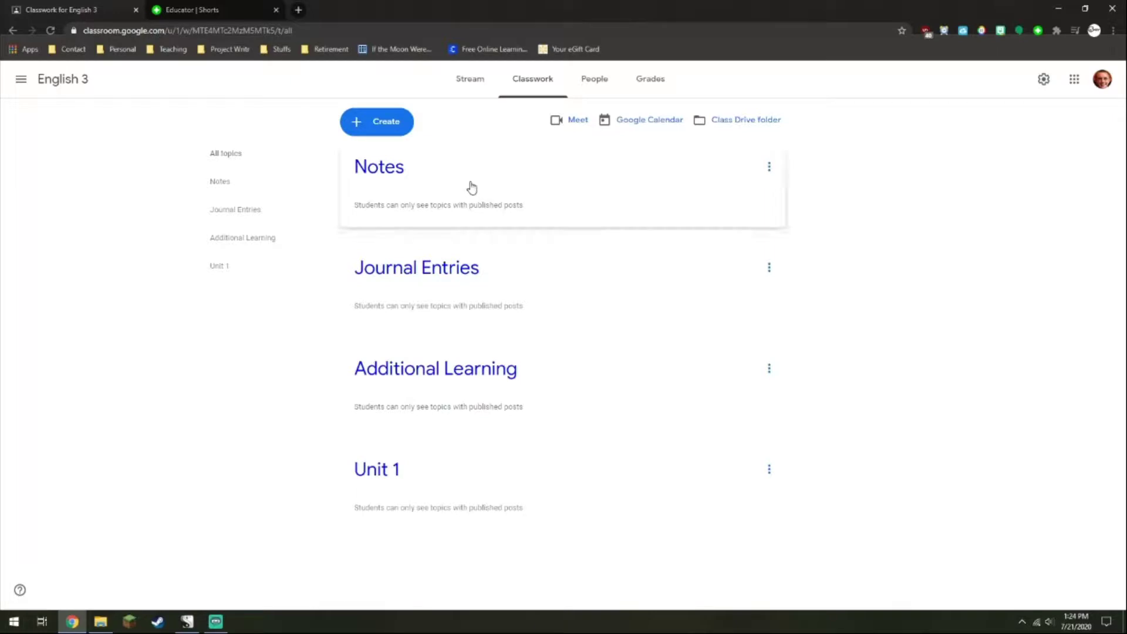
Switch to Fake Class and scroll through its stream posts
left_click(21, 79)
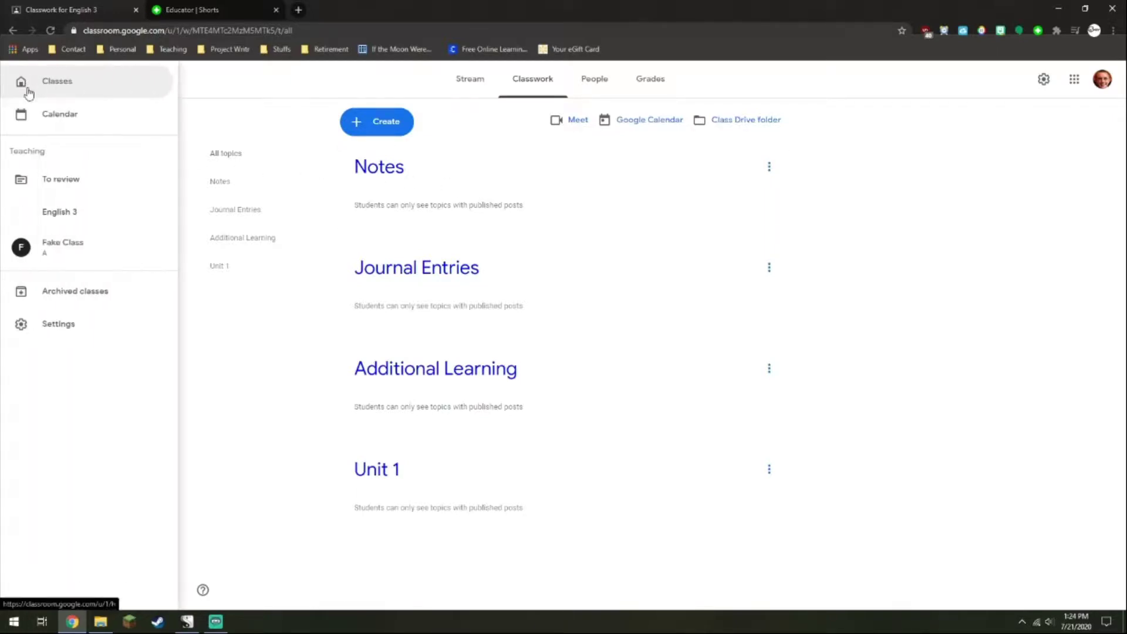
left_click(78, 252)
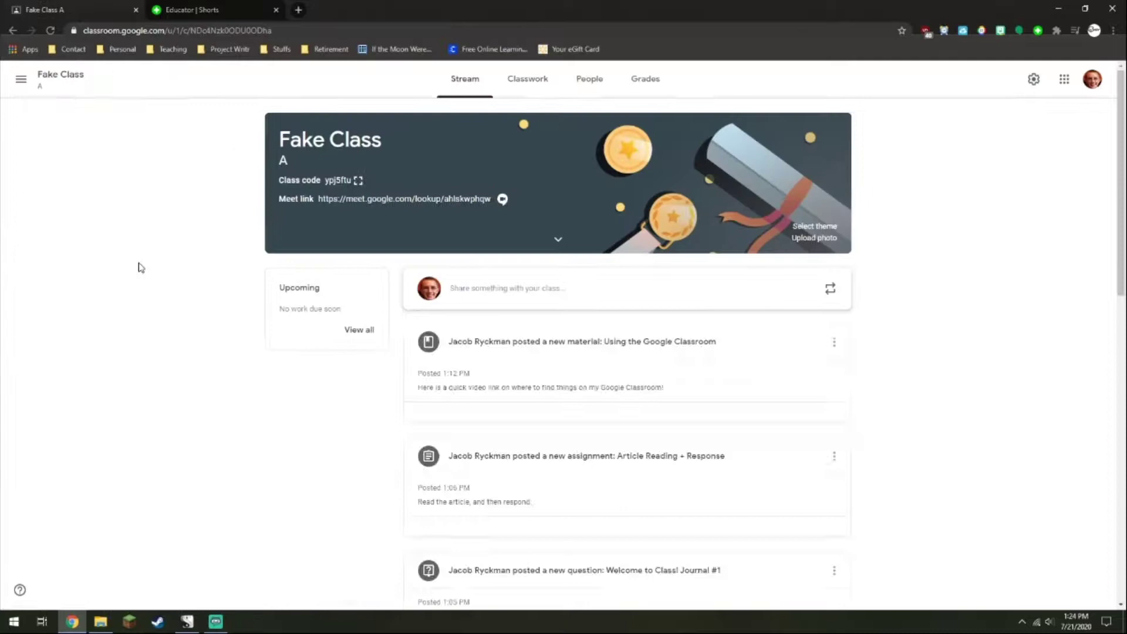
scroll(604, 365, "down", 12)
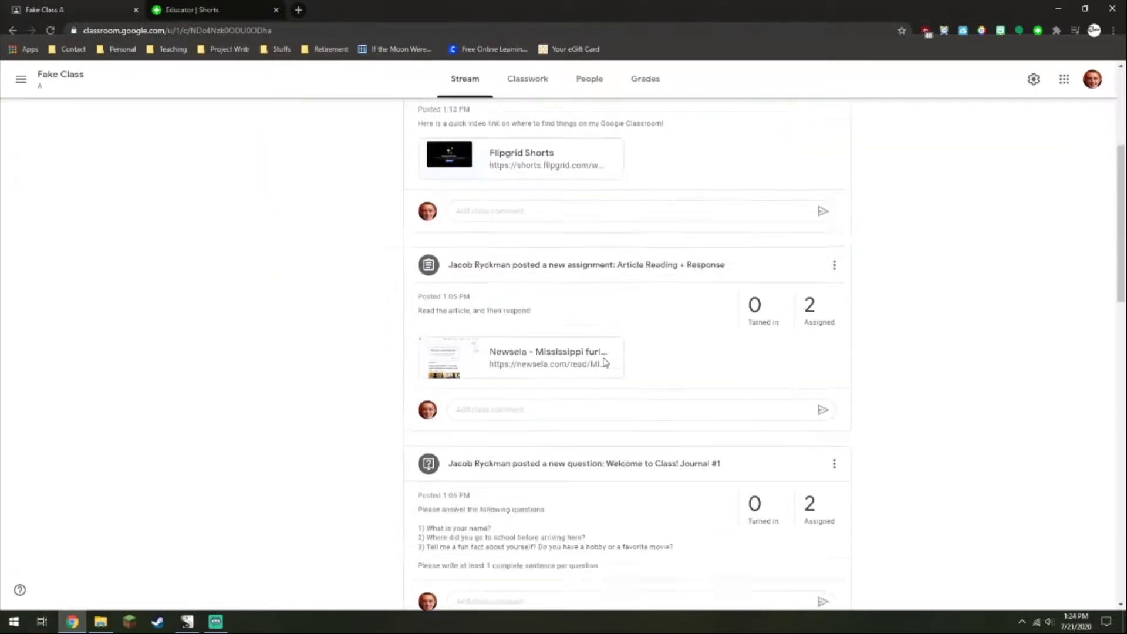
scroll(598, 266, "down", 10)
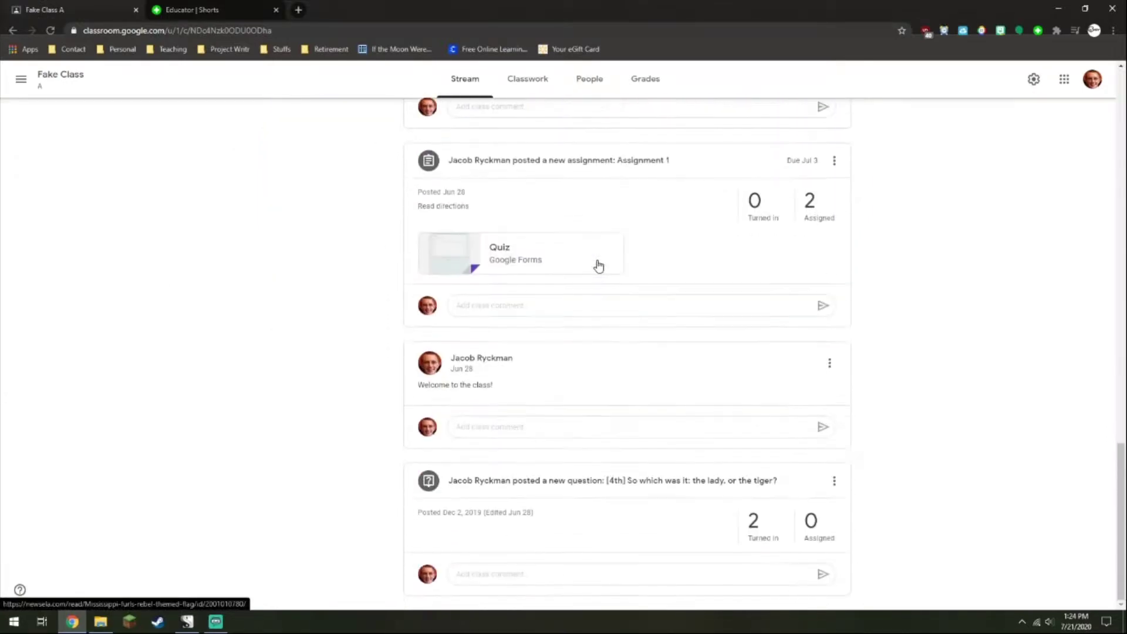
scroll(655, 432, "up", 18)
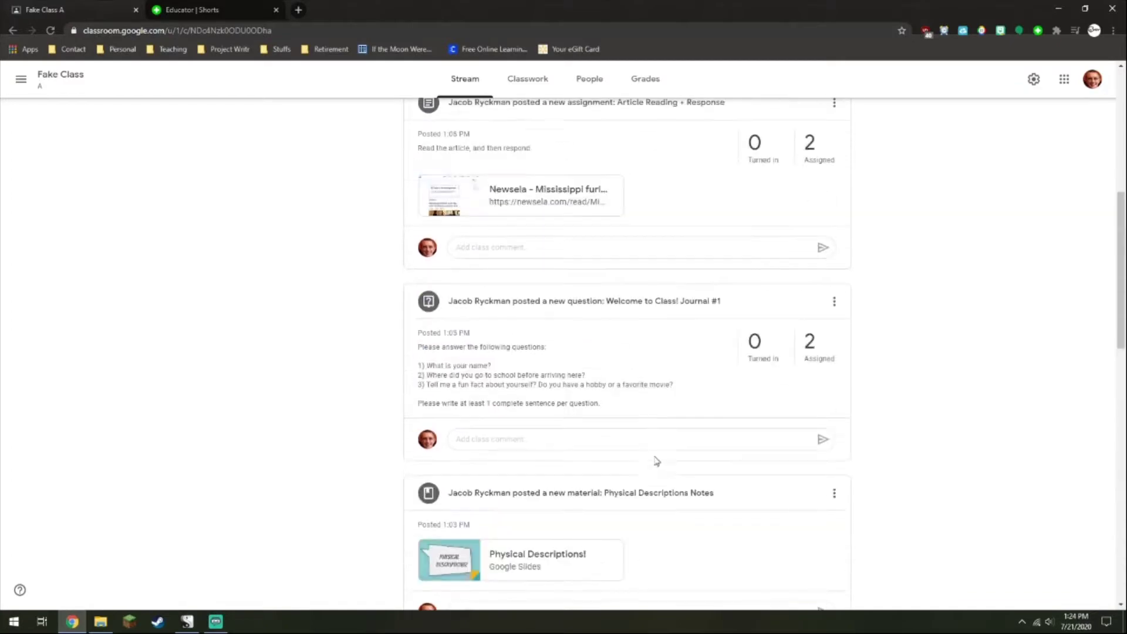
scroll(601, 307, "down", 10)
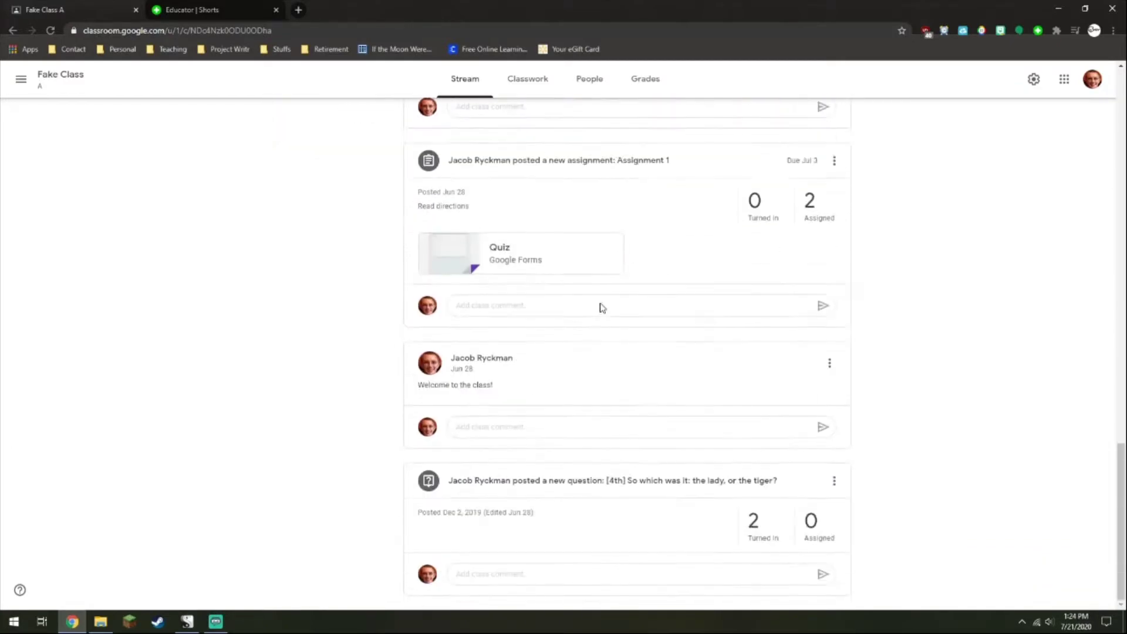
scroll(601, 306, "up", 10)
scroll(600, 306, "up", 5)
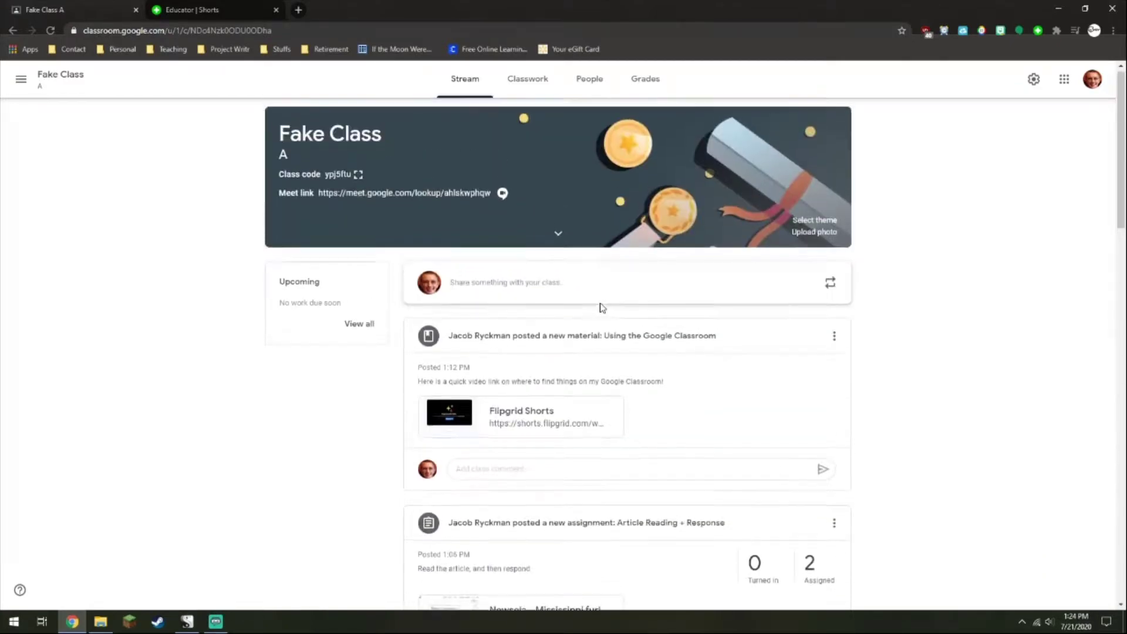
Browse Fake Class's Classwork topics: Notes, Journal Entries, Additional Learning, Unit 2, Unit 1
left_click(526, 78)
scroll(508, 220, "down", 2)
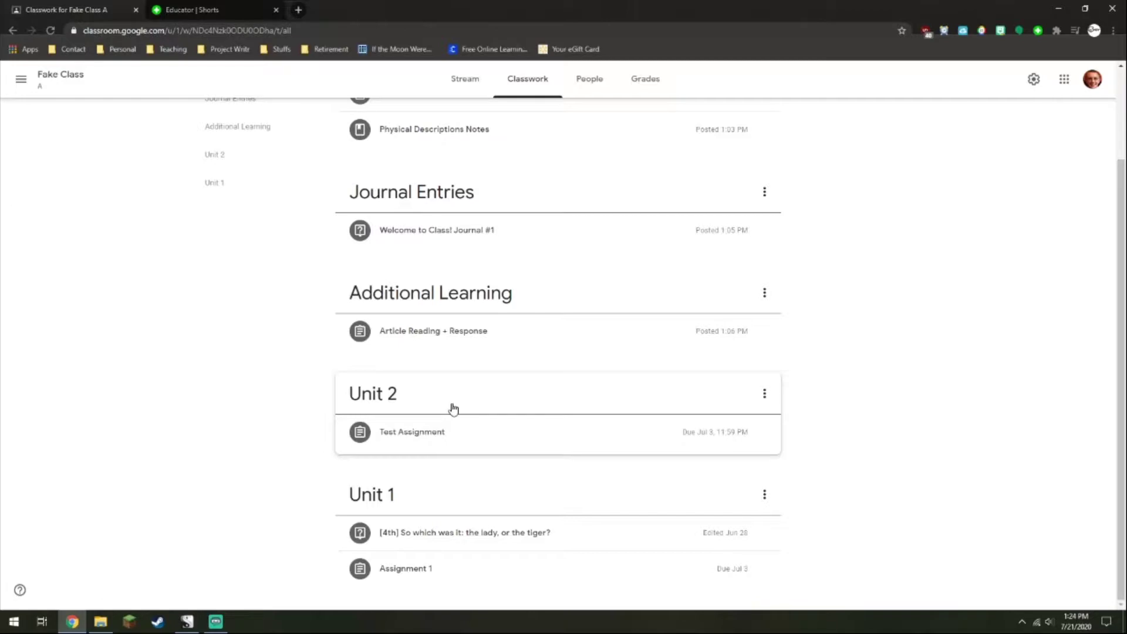
scroll(453, 403, "up", 2)
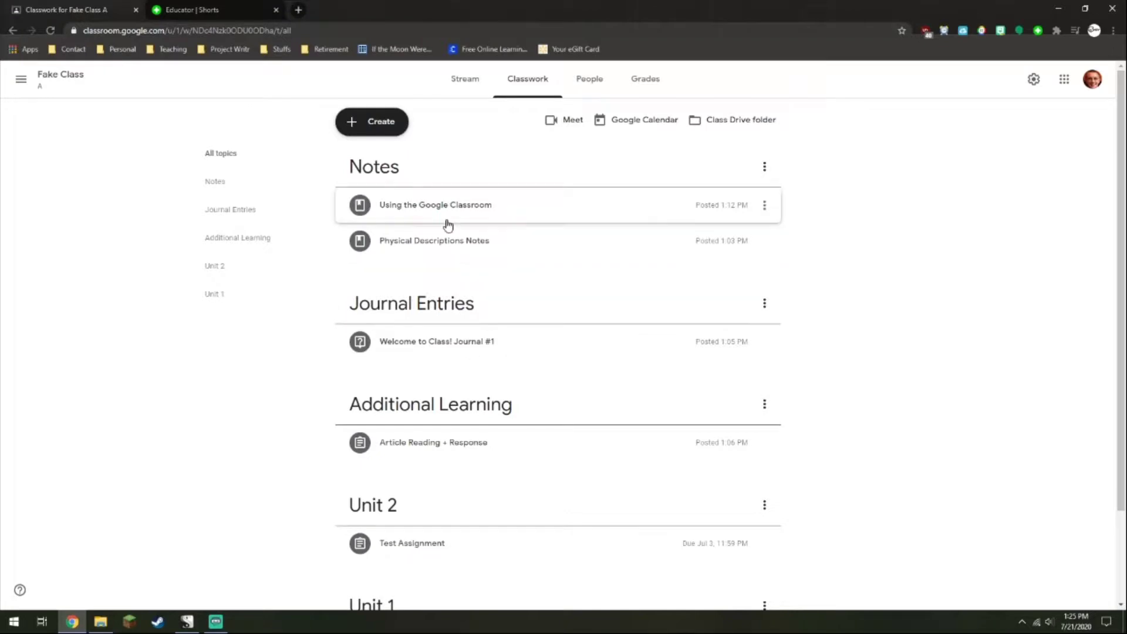
scroll(463, 252, "down", 2)
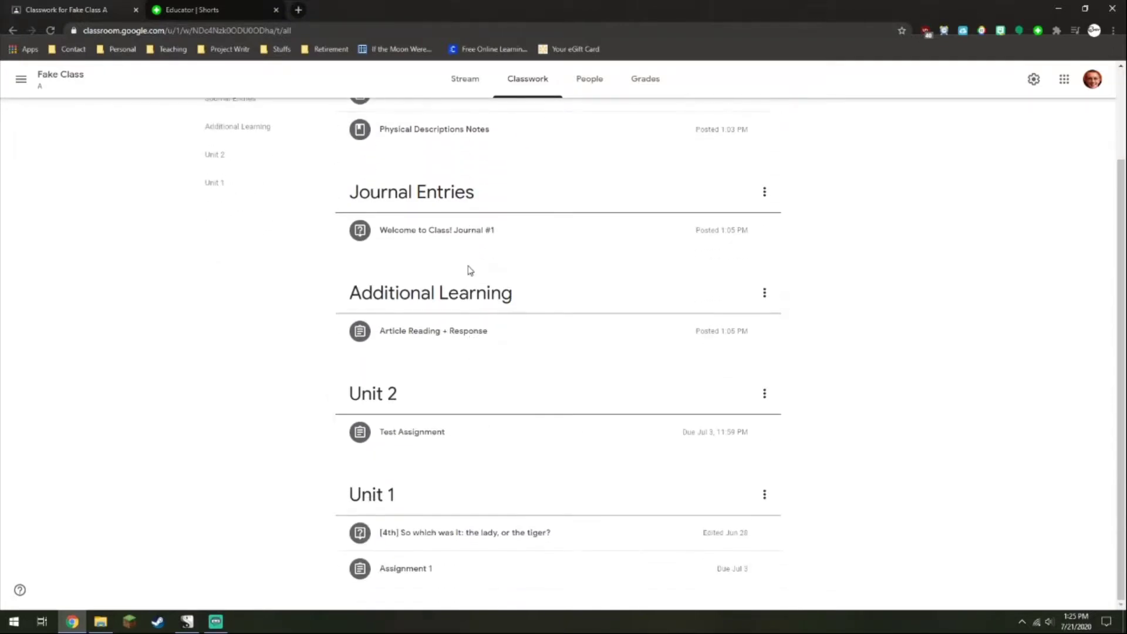
scroll(470, 271, "up", 2)
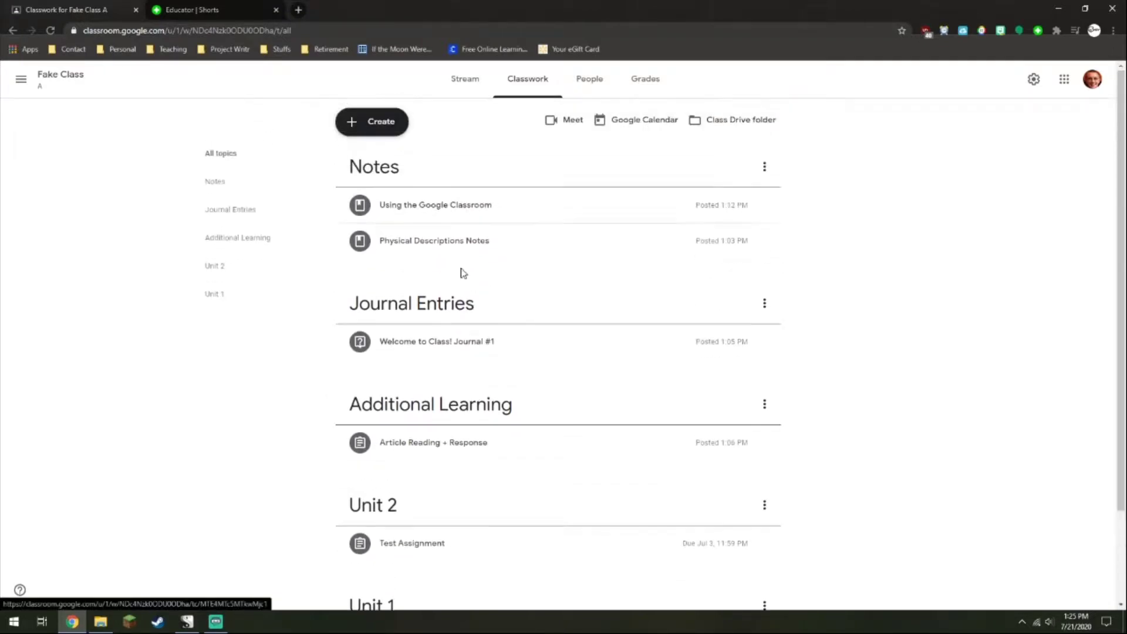
Switch to English 3 and view its Classwork topics
left_click(22, 81)
left_click(97, 211)
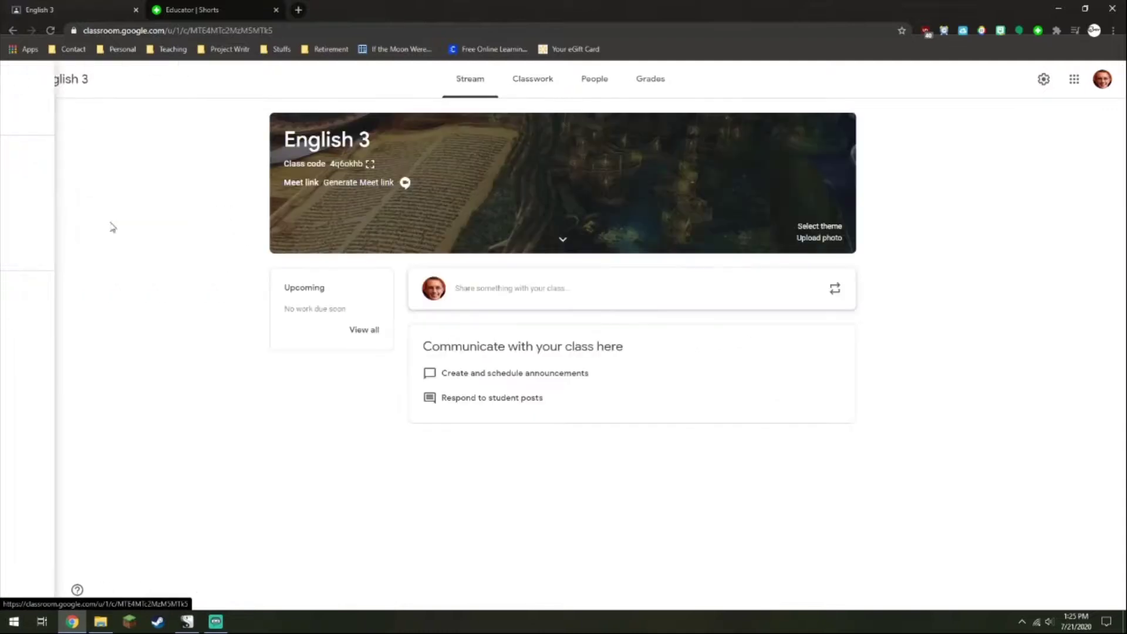
left_click(527, 85)
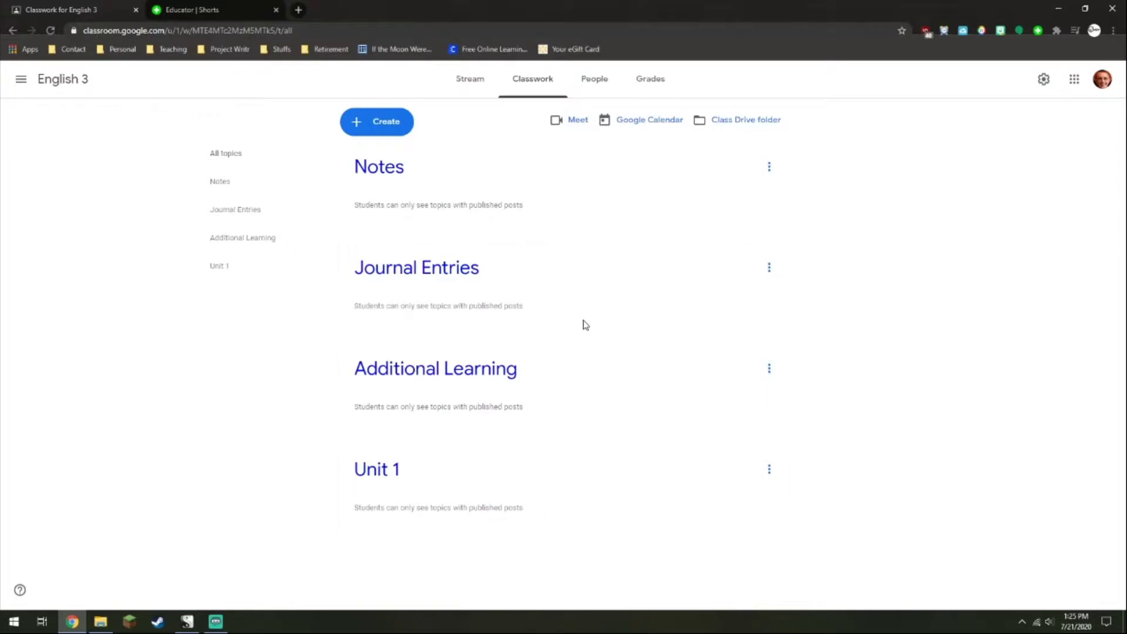
Return to Fake Class and scroll through its Classwork list
left_click(22, 85)
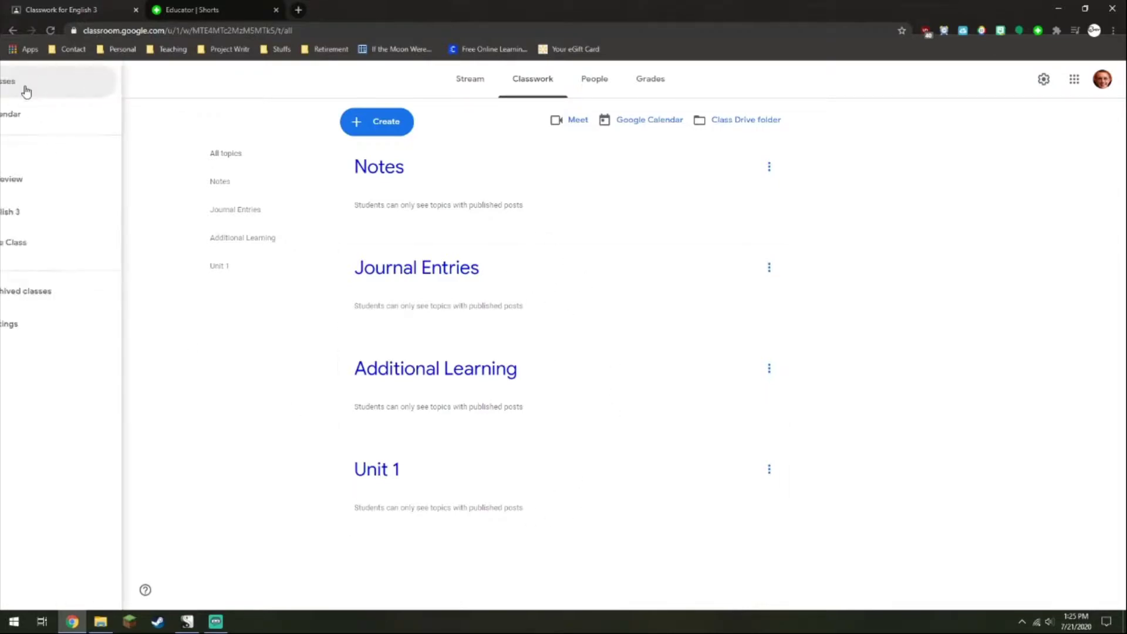
left_click(86, 248)
left_click(522, 82)
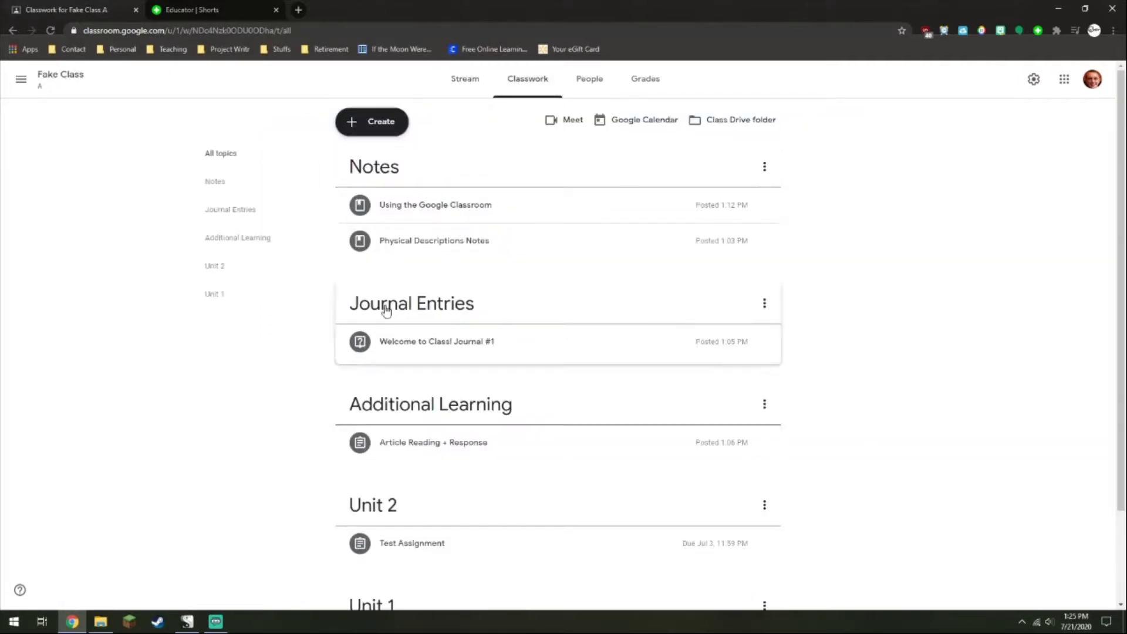
scroll(483, 398, "down", 2)
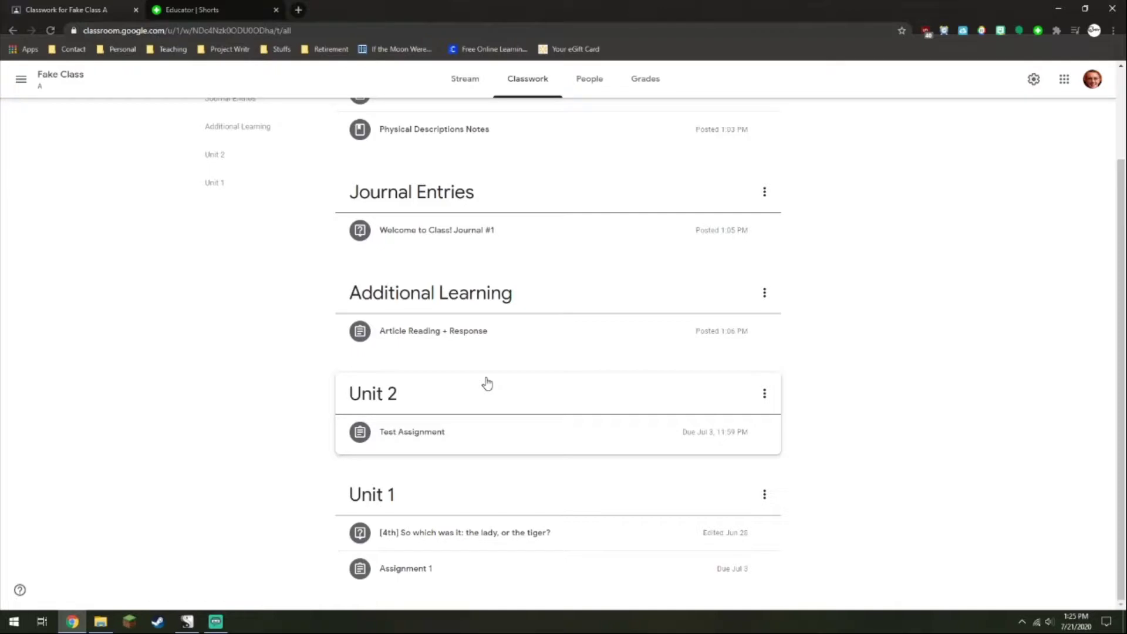
scroll(487, 382, "up", 2)
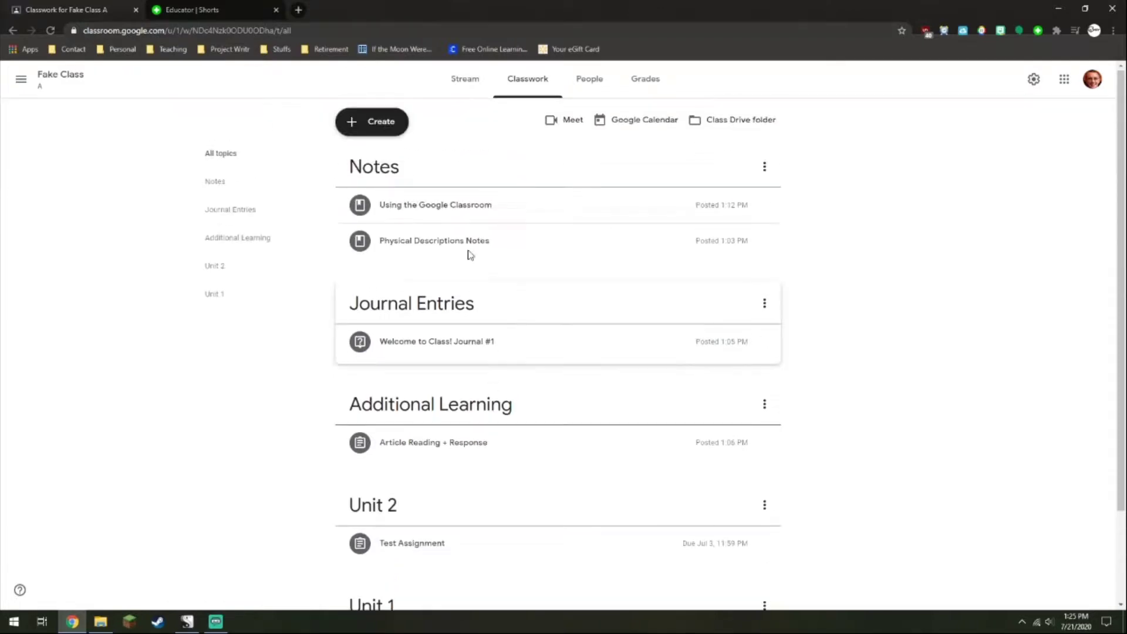
scroll(469, 352, "down", 2)
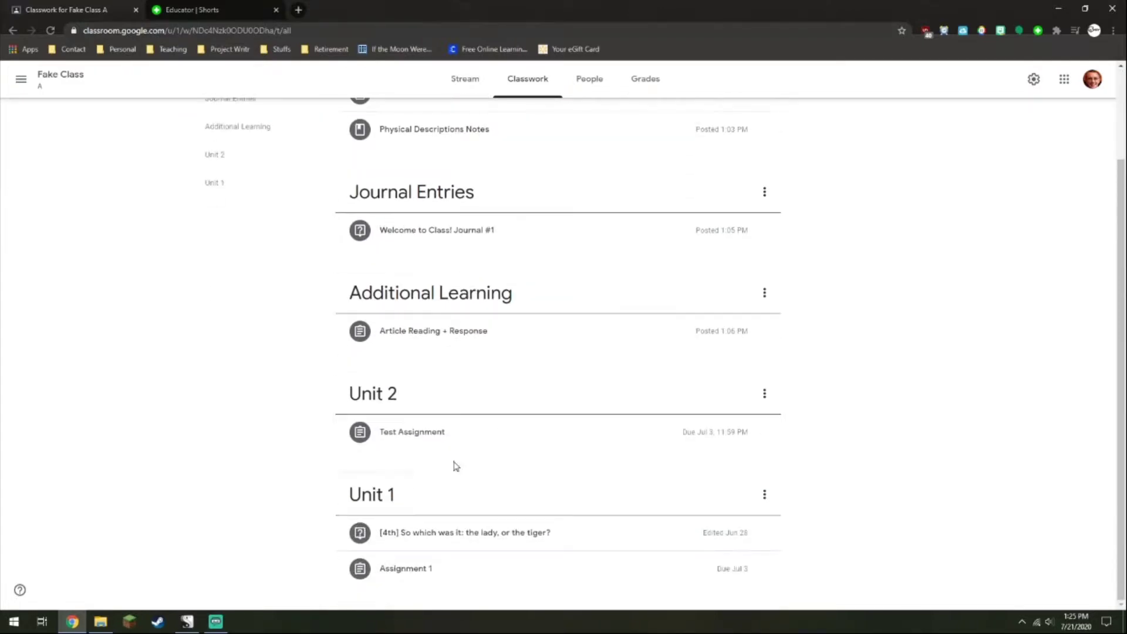
scroll(456, 375, "up", 2)
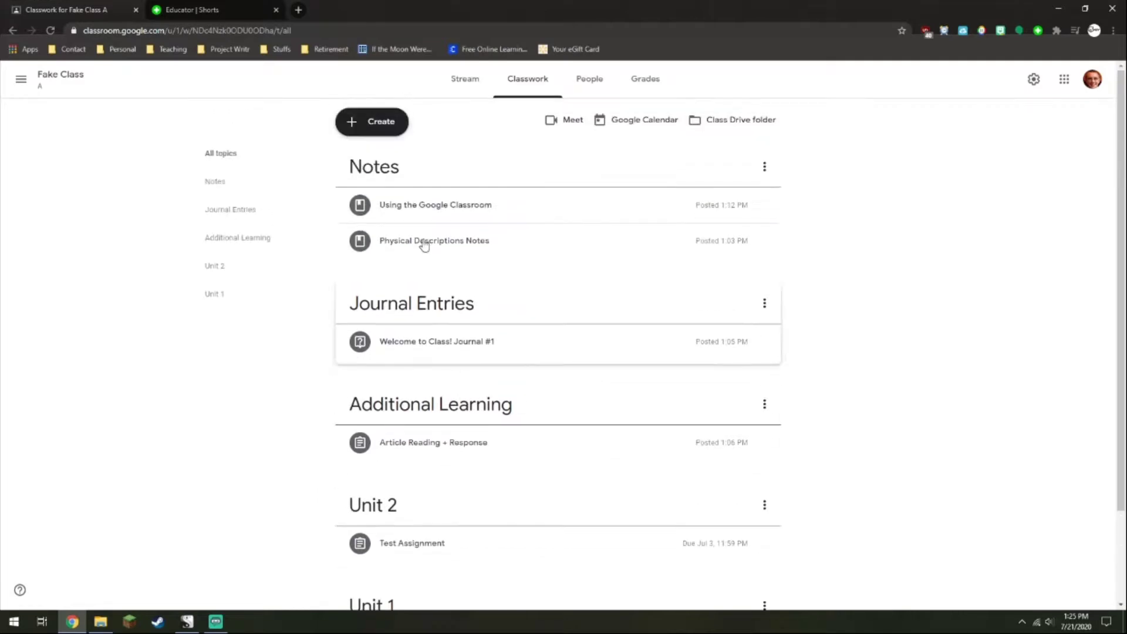
Expand and collapse the 'Using the Google Classroom' post, then return to the Fake Class Stream
left_click(435, 208)
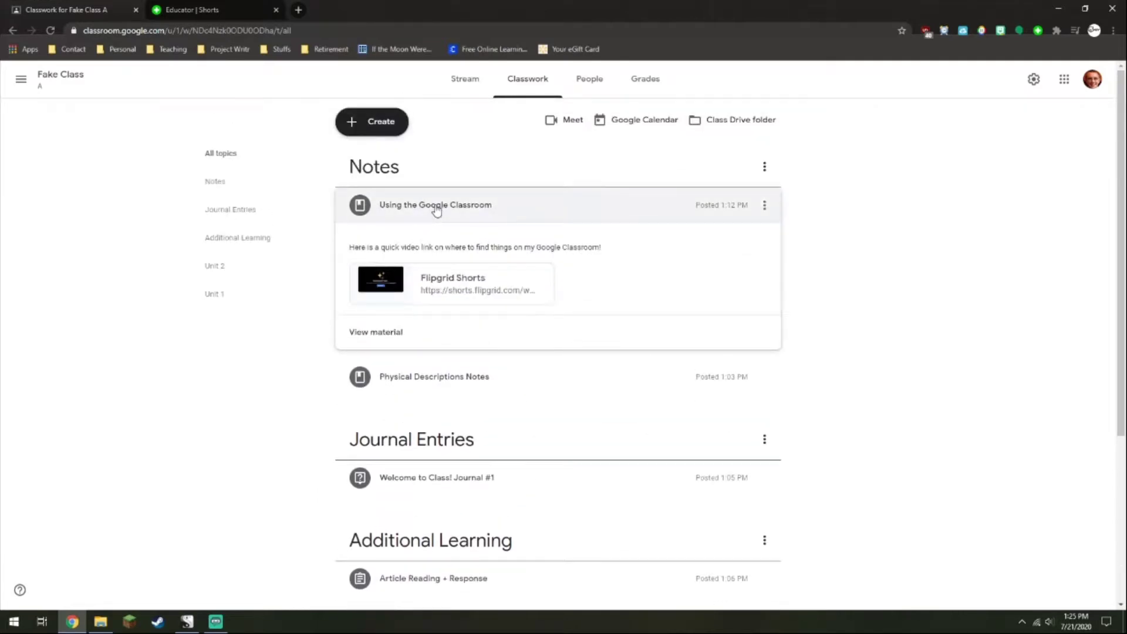
left_click(435, 207)
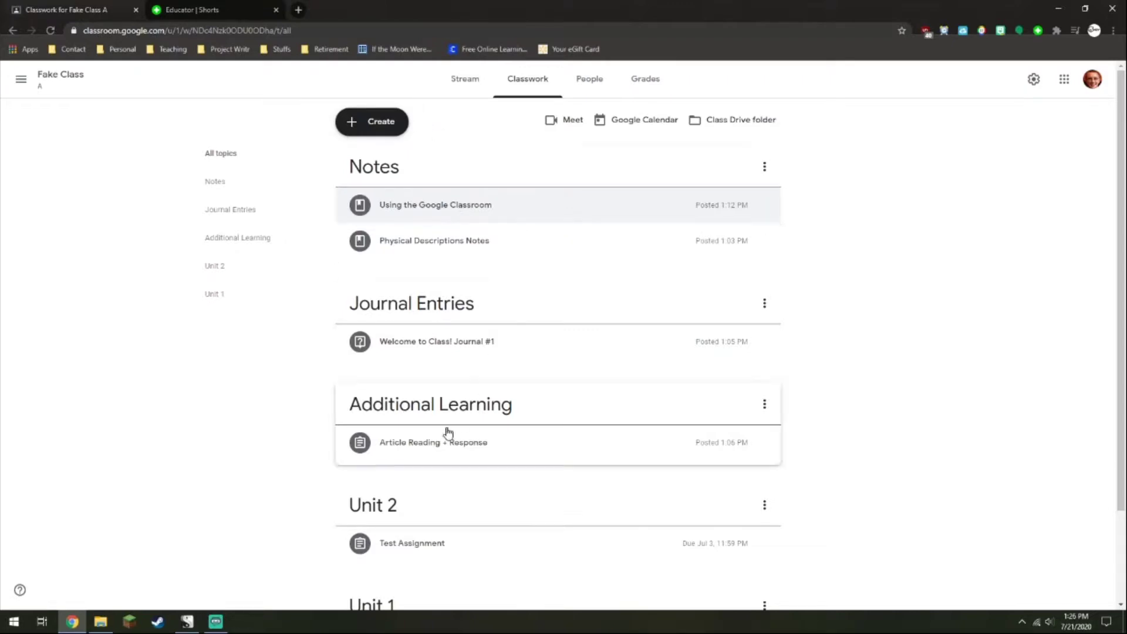
left_click(455, 91)
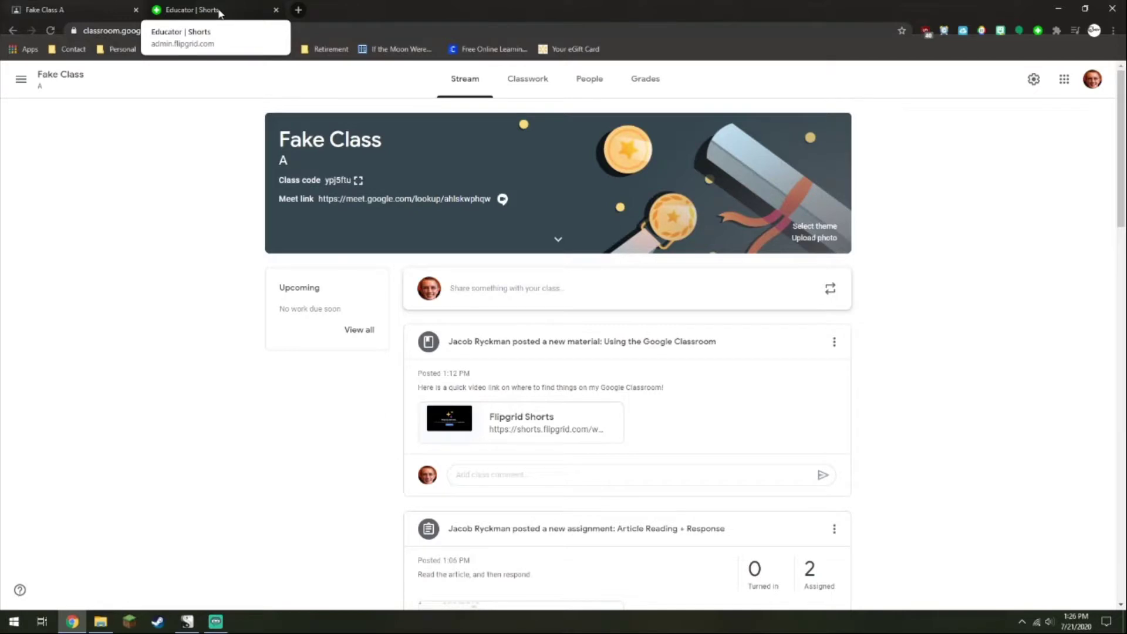
Go to Flipgrid's Educator | Shorts page to record a new Short
left_click(220, 11)
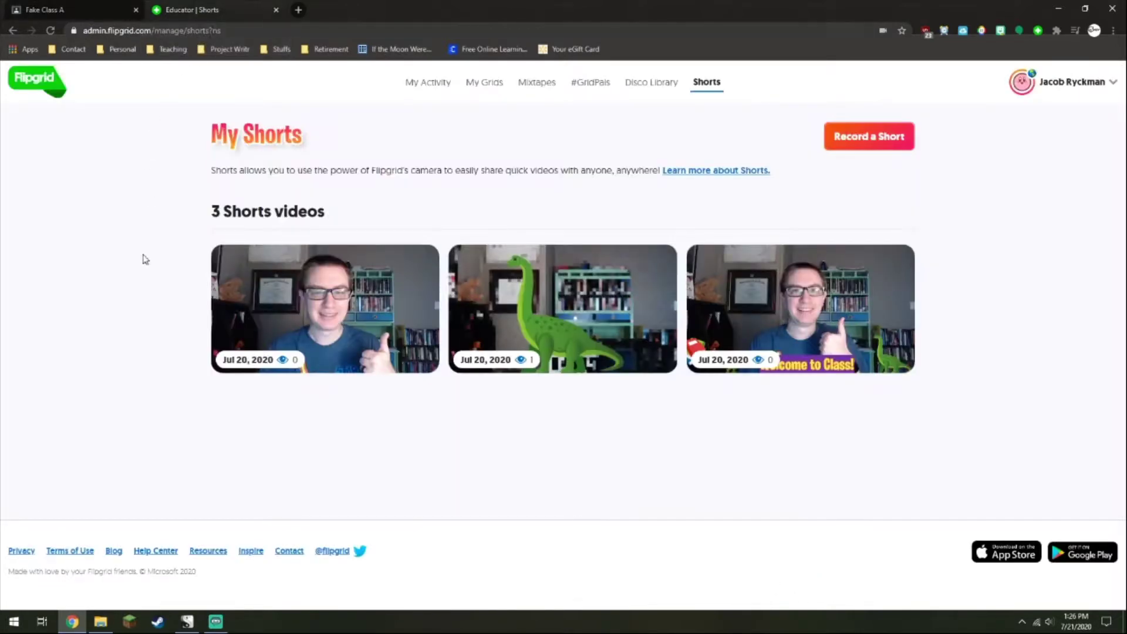
left_click_drag(212, 137, 311, 140)
left_click(317, 144)
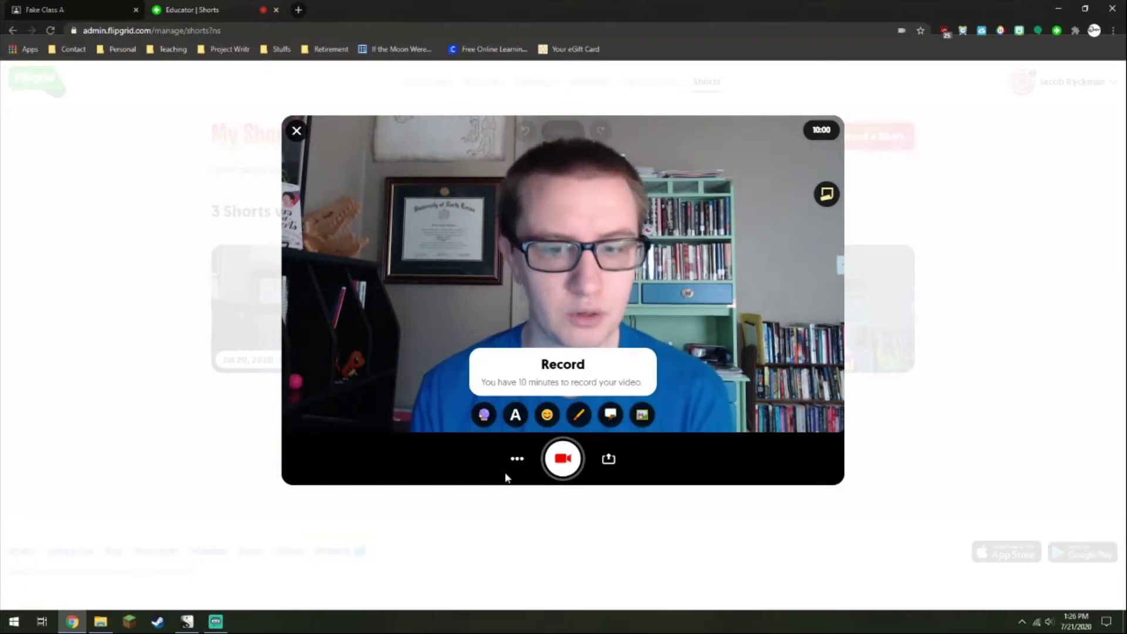
Start a Screen Recording (Beta) of the entire screen, then return to the Fake Class tab
left_click(517, 458)
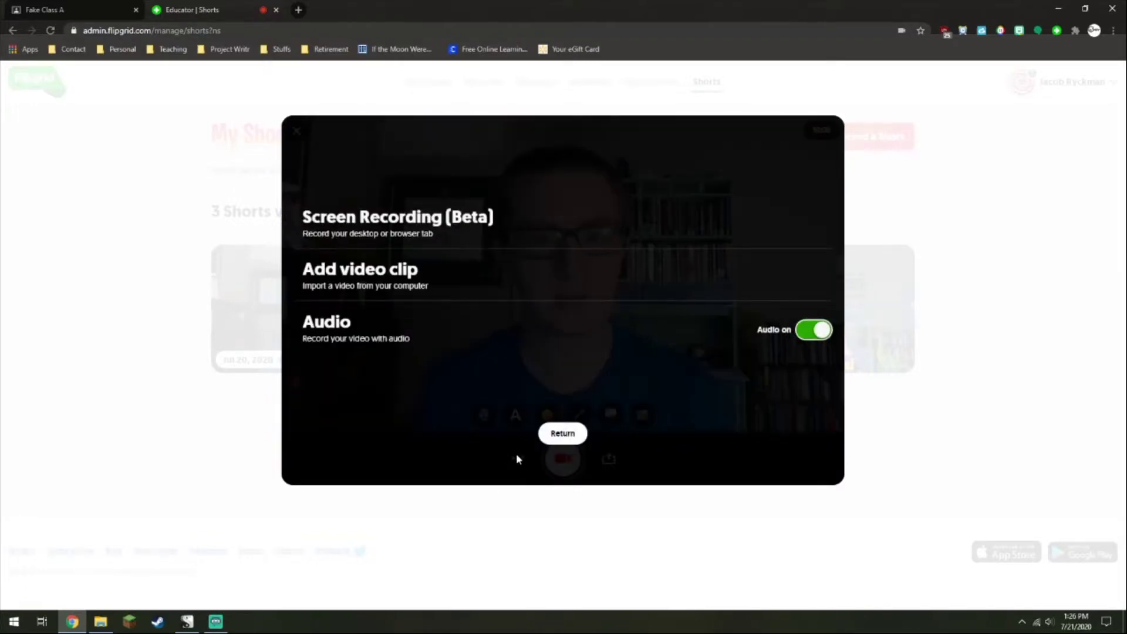
left_click(427, 224)
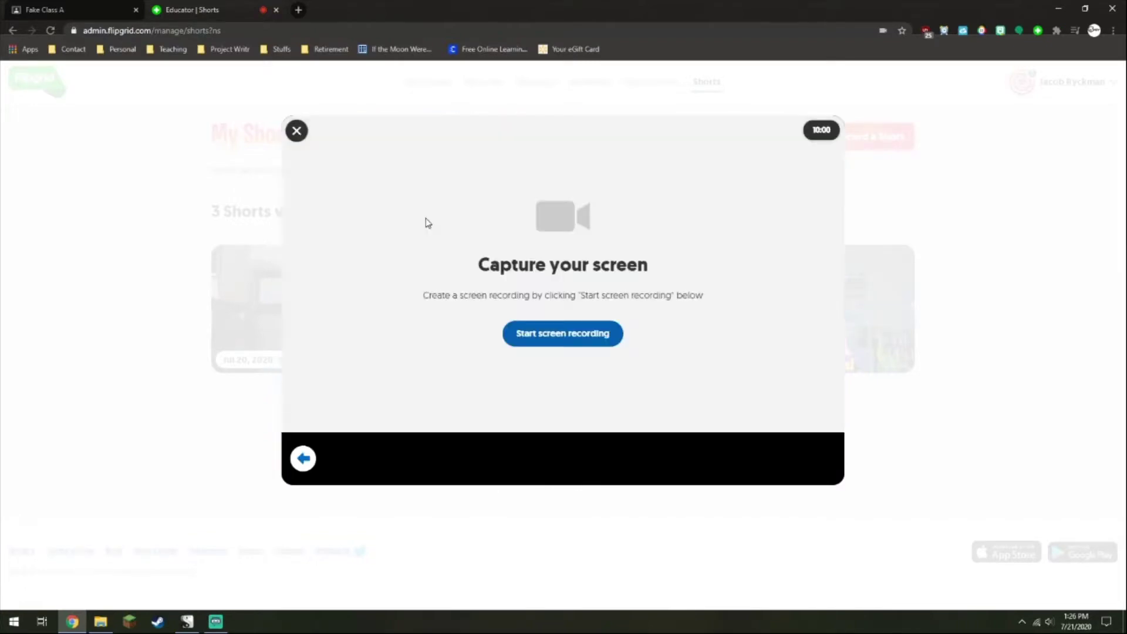
left_click(532, 334)
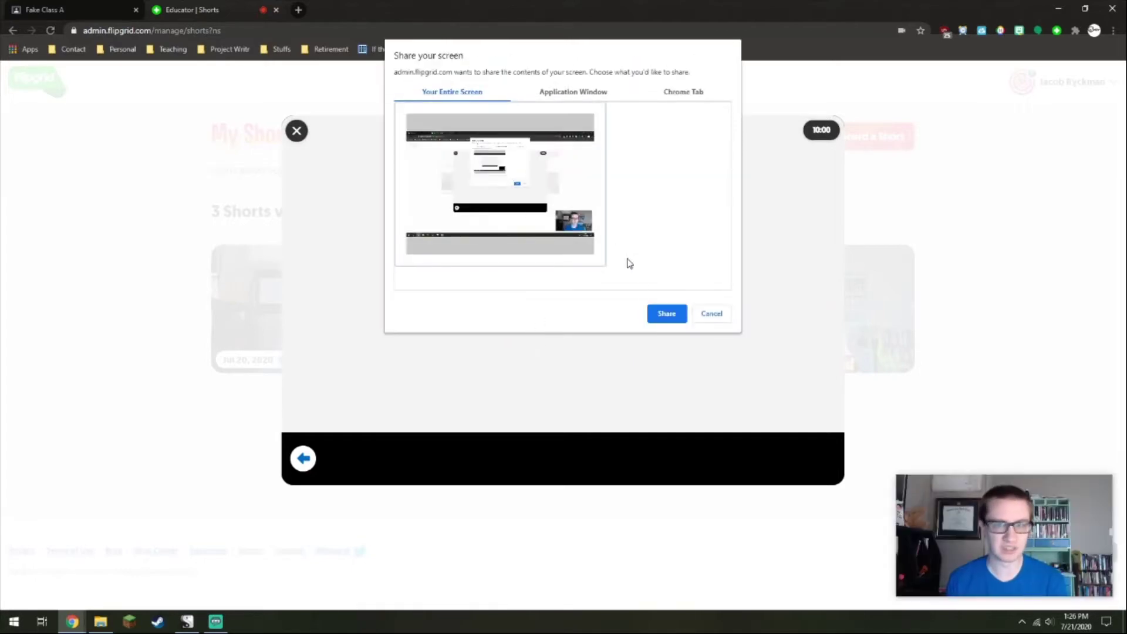
left_click(666, 313)
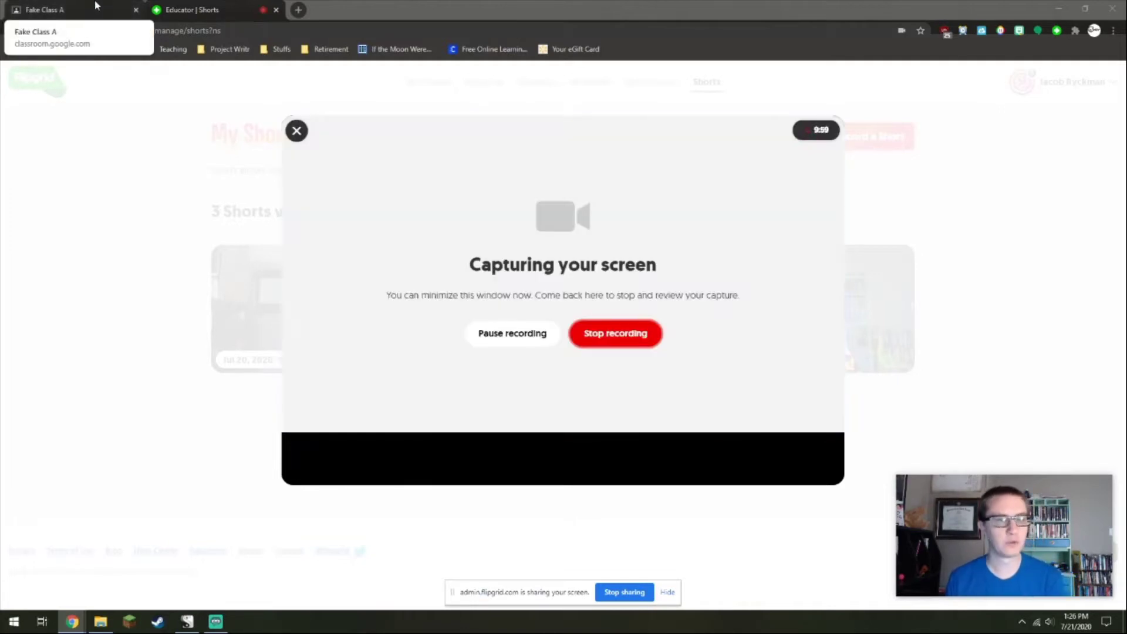
left_click(97, 7)
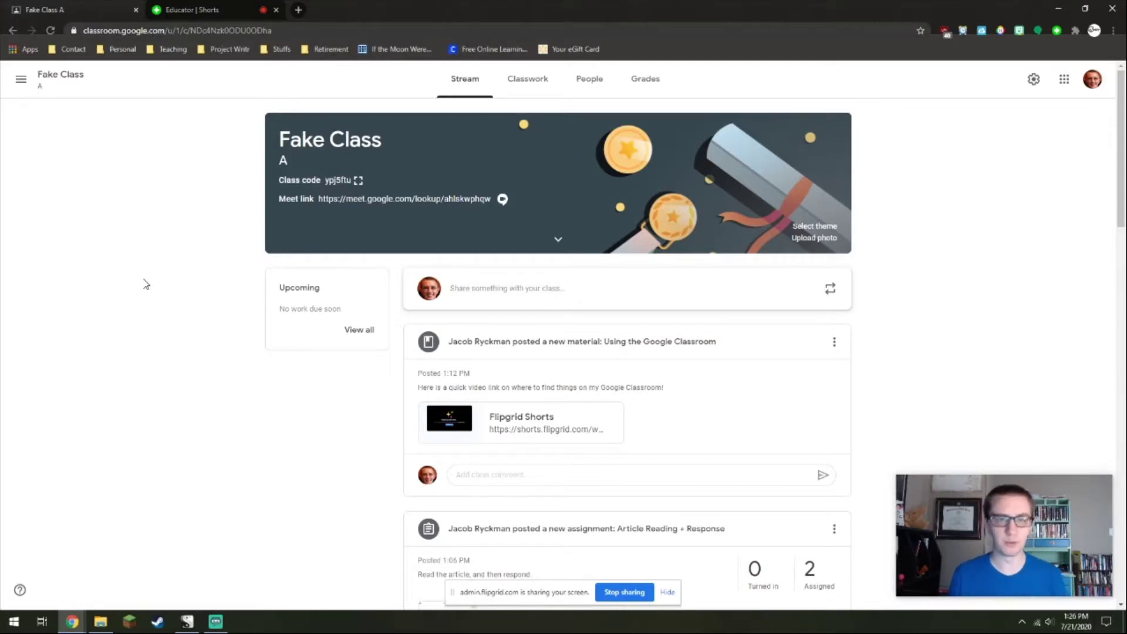
Capture Fake Class's Stream and Classwork topic list, then return to the Flipgrid recording
scroll(446, 299, "down", 4)
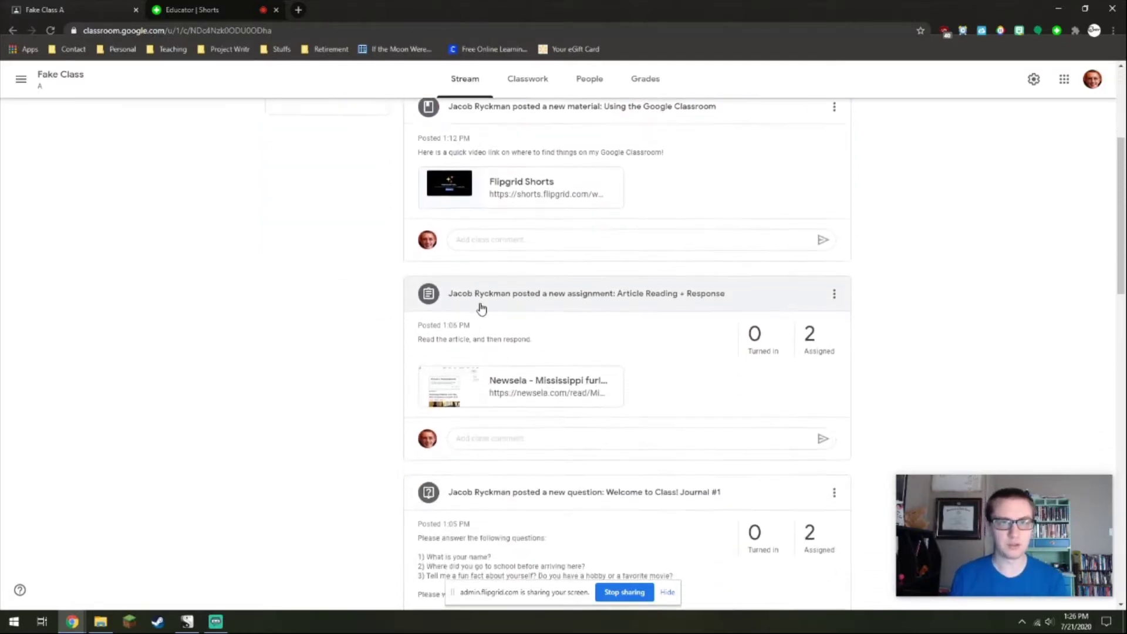
scroll(481, 308, "down", 20)
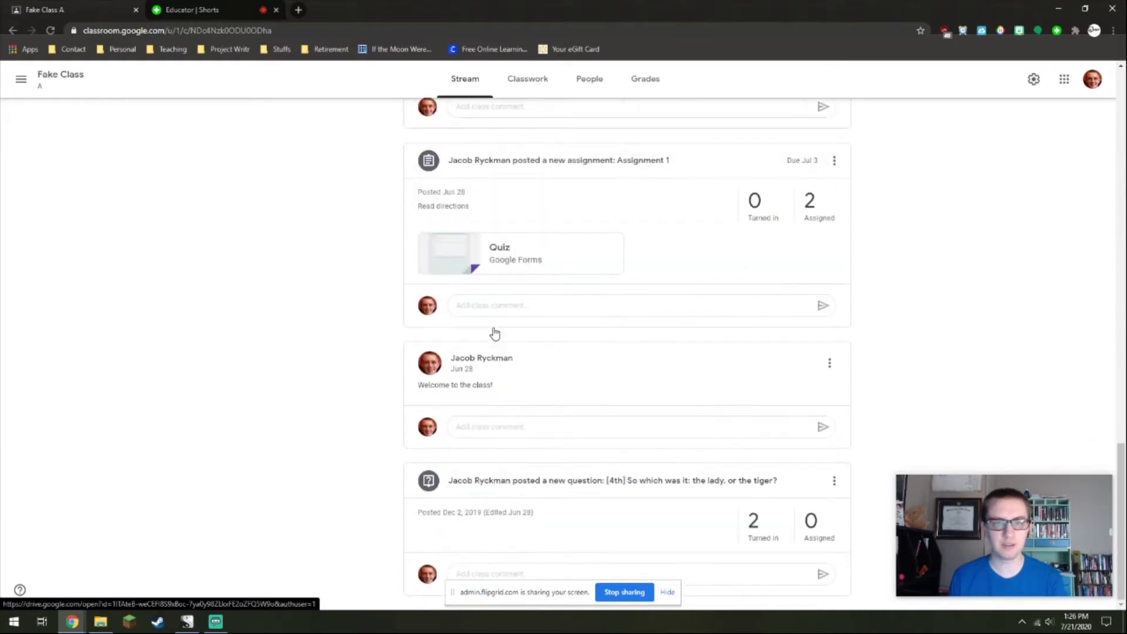
scroll(495, 333, "up", 20)
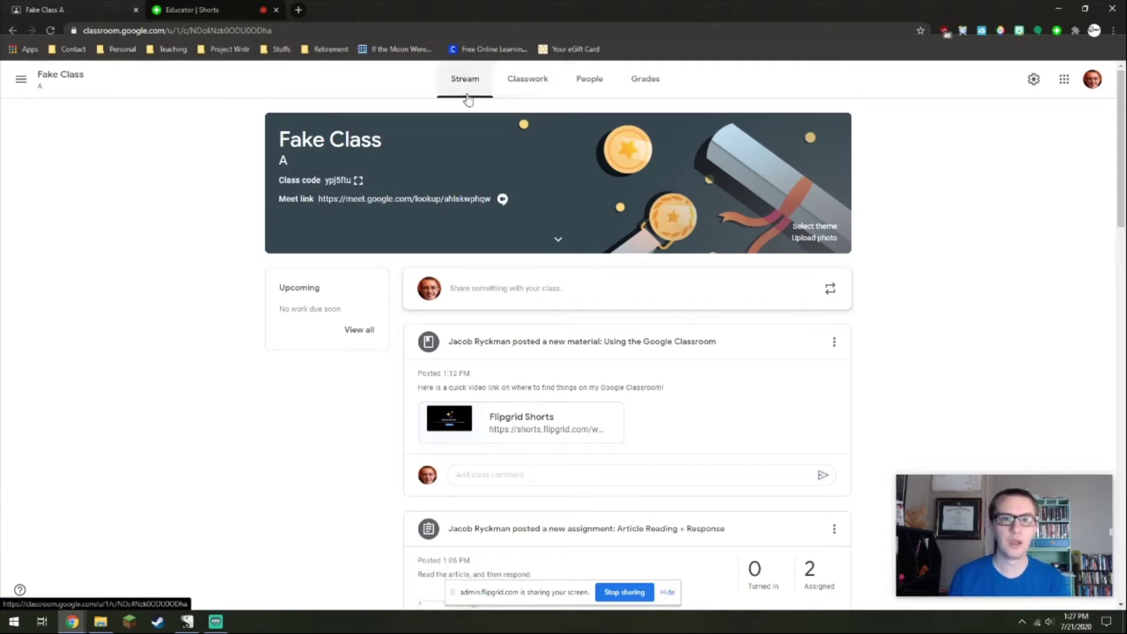
left_click(537, 77)
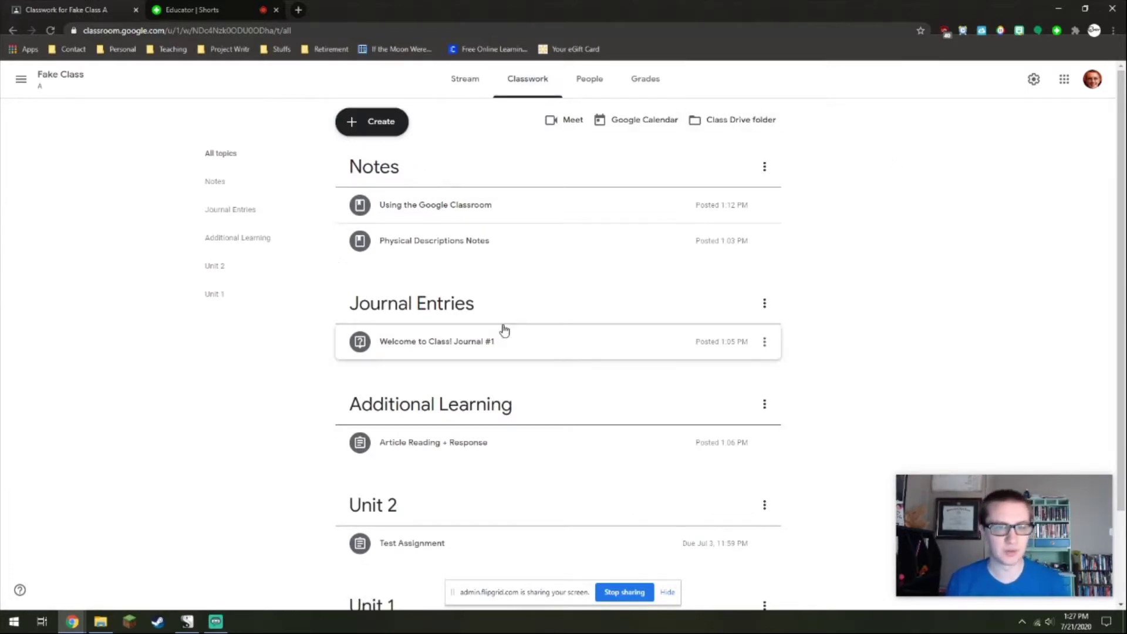
scroll(538, 392, "down", 2)
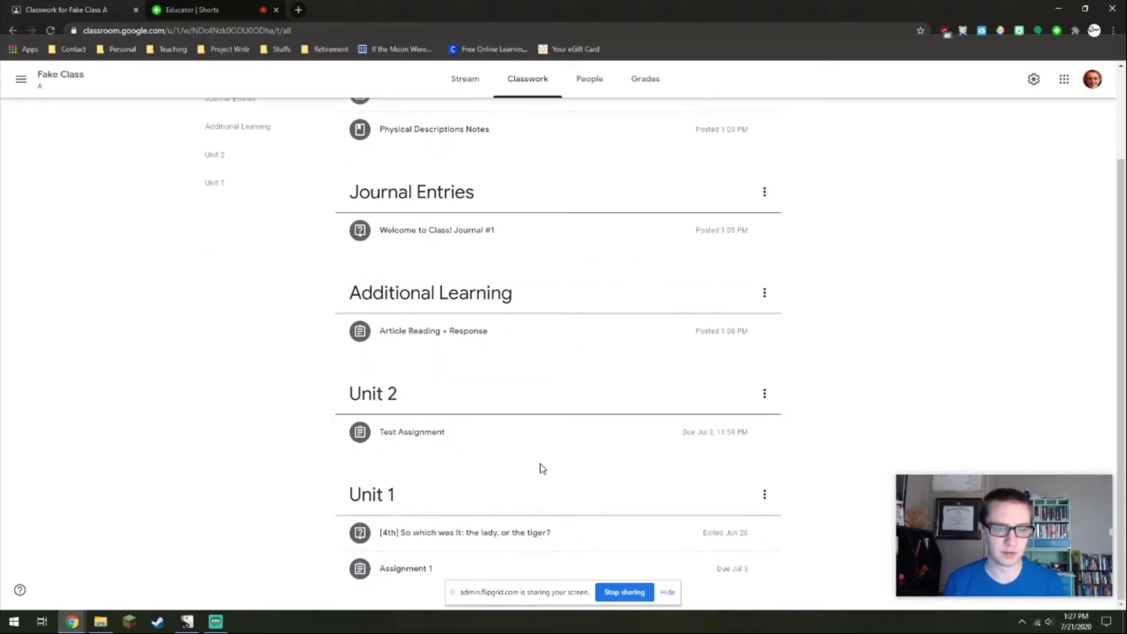
scroll(584, 415, "up", 2)
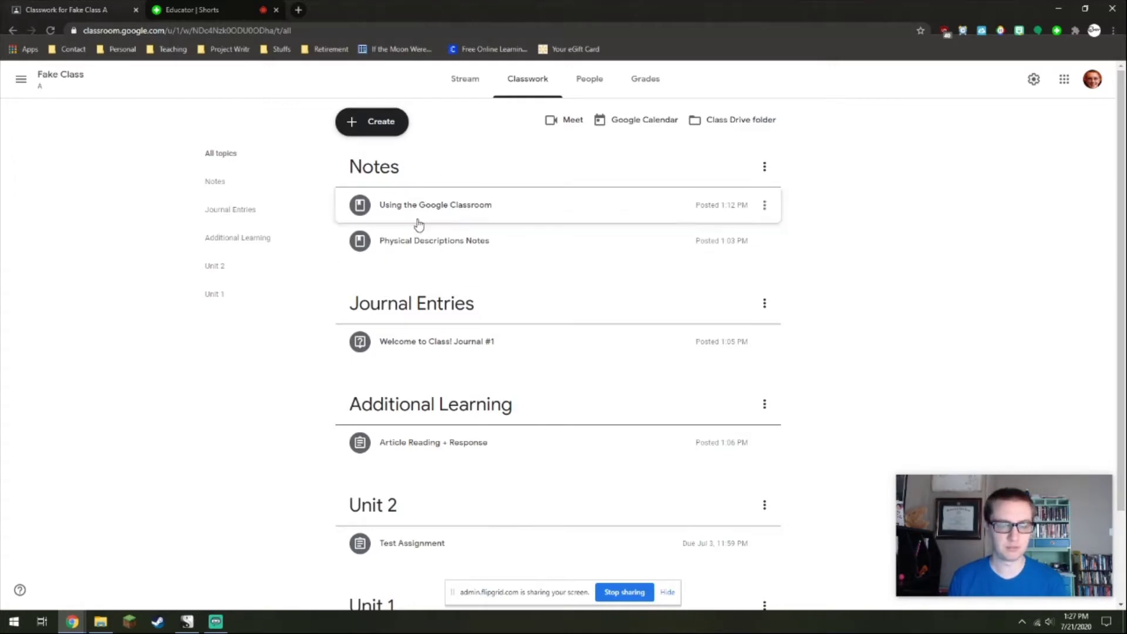
scroll(428, 234, "down", 1)
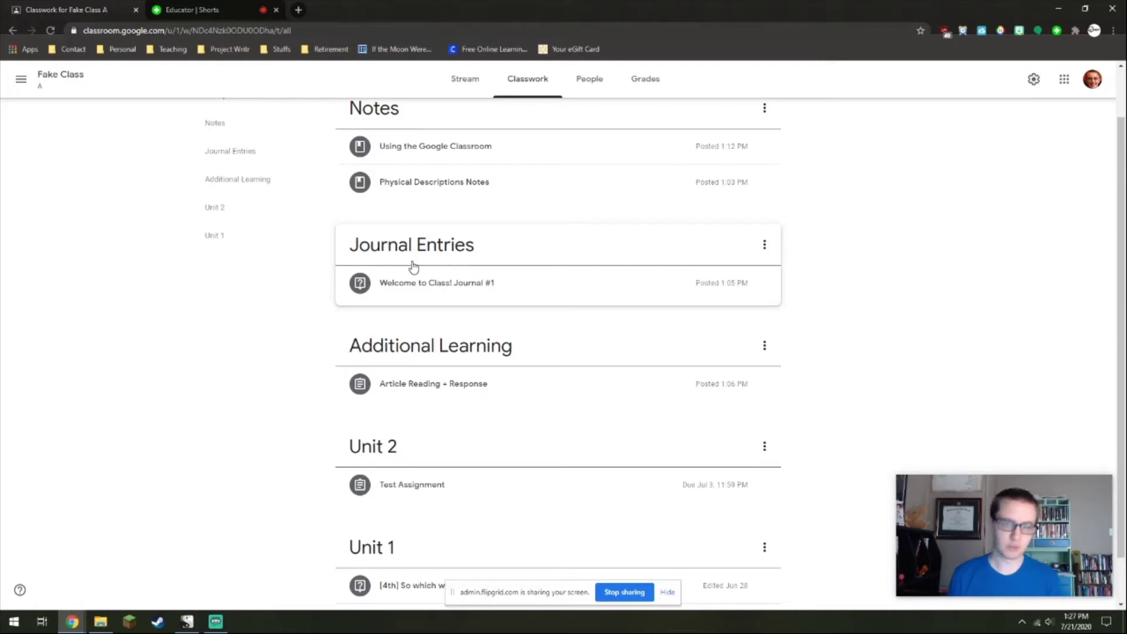
left_click(193, 10)
Stop the screen capture, trim the clip, then delete it and close the recorder
left_click(605, 336)
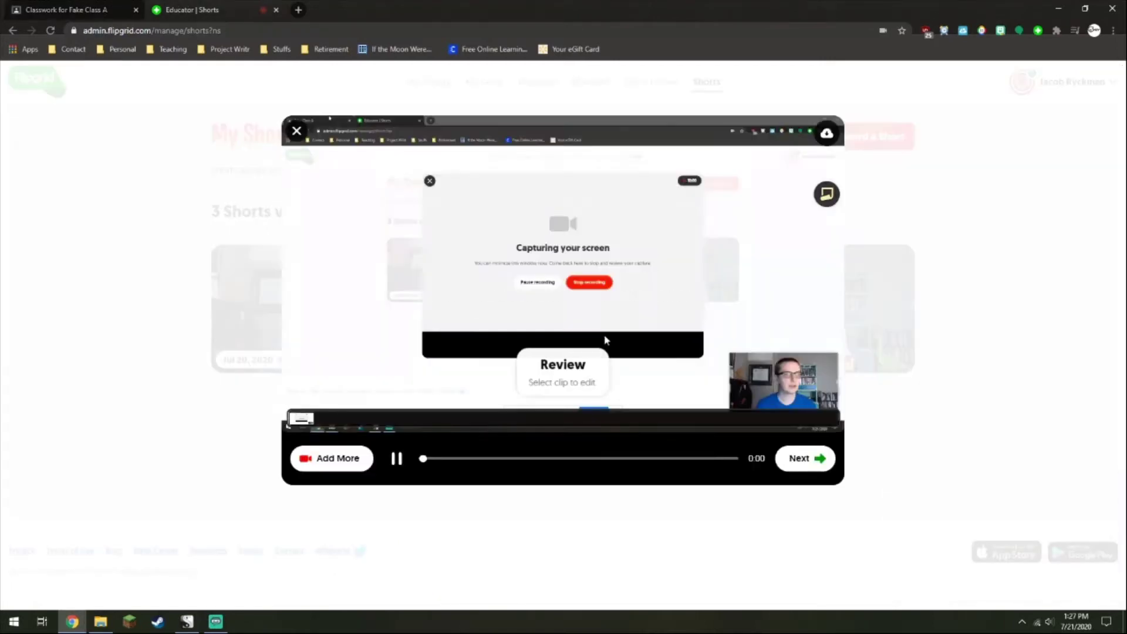
left_click(292, 420)
left_click(399, 461)
left_click_drag(296, 414, 327, 414)
left_click_drag(827, 418, 792, 418)
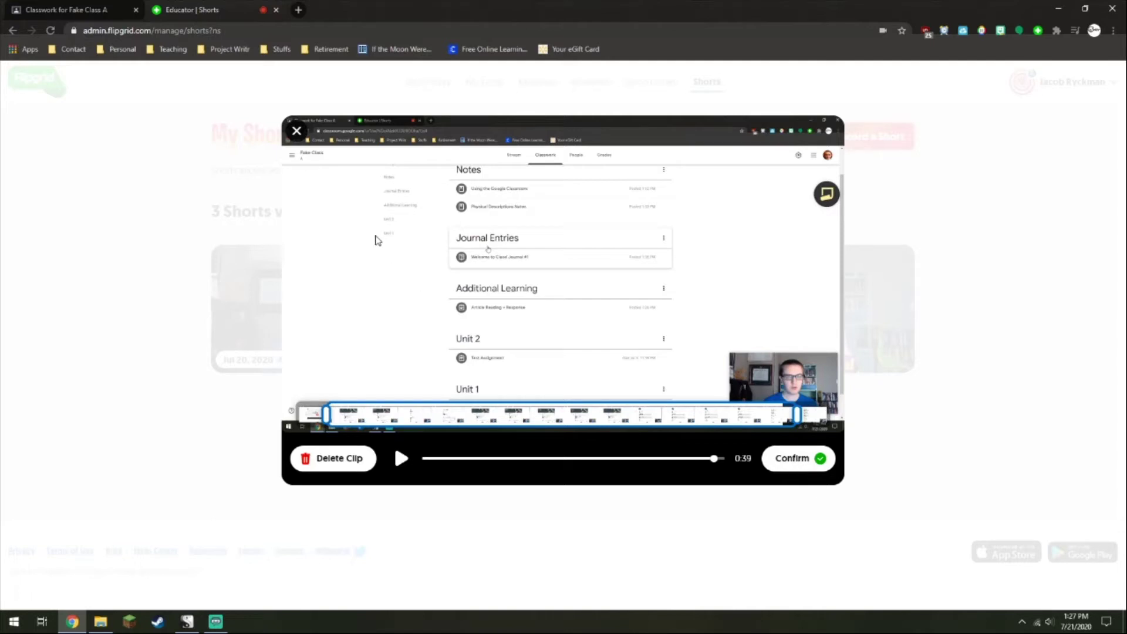
left_click(319, 463)
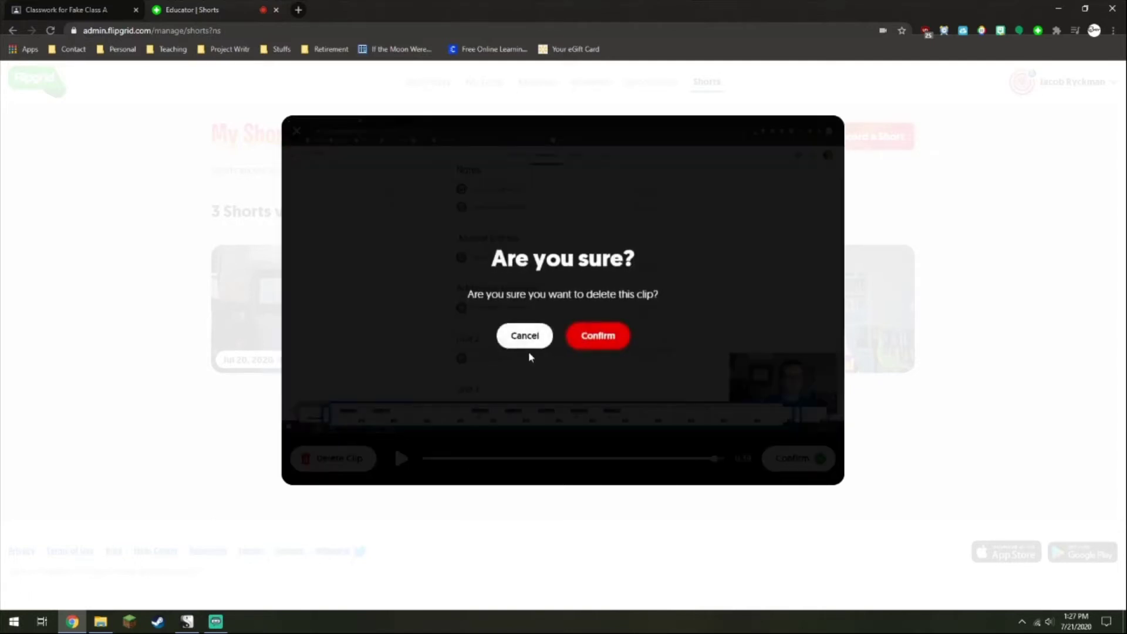
key("Return")
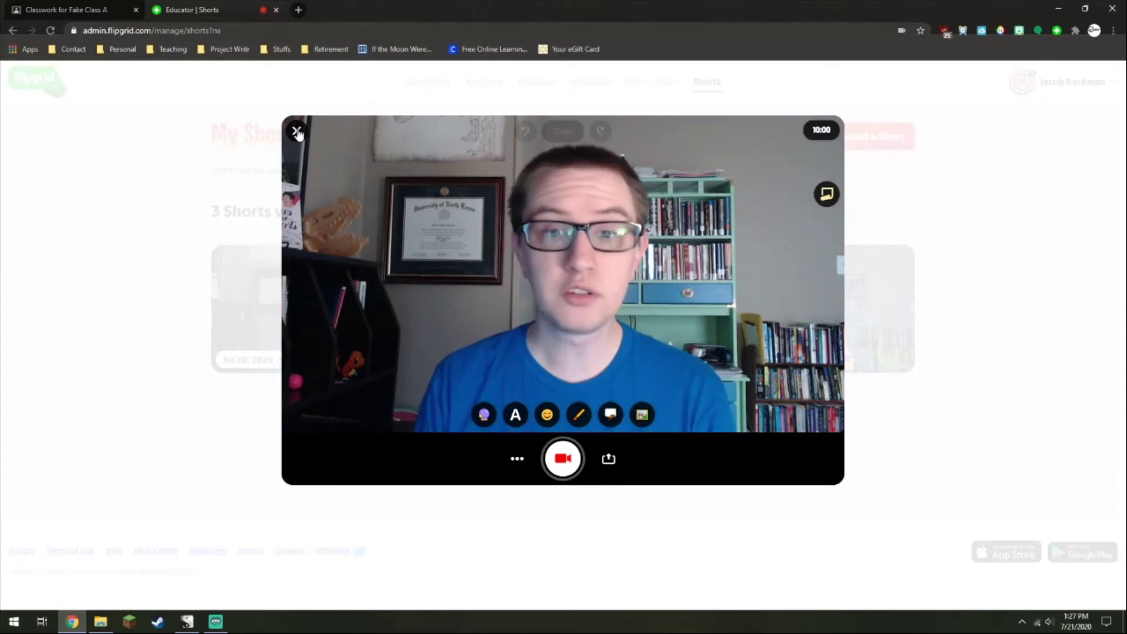
left_click(296, 132)
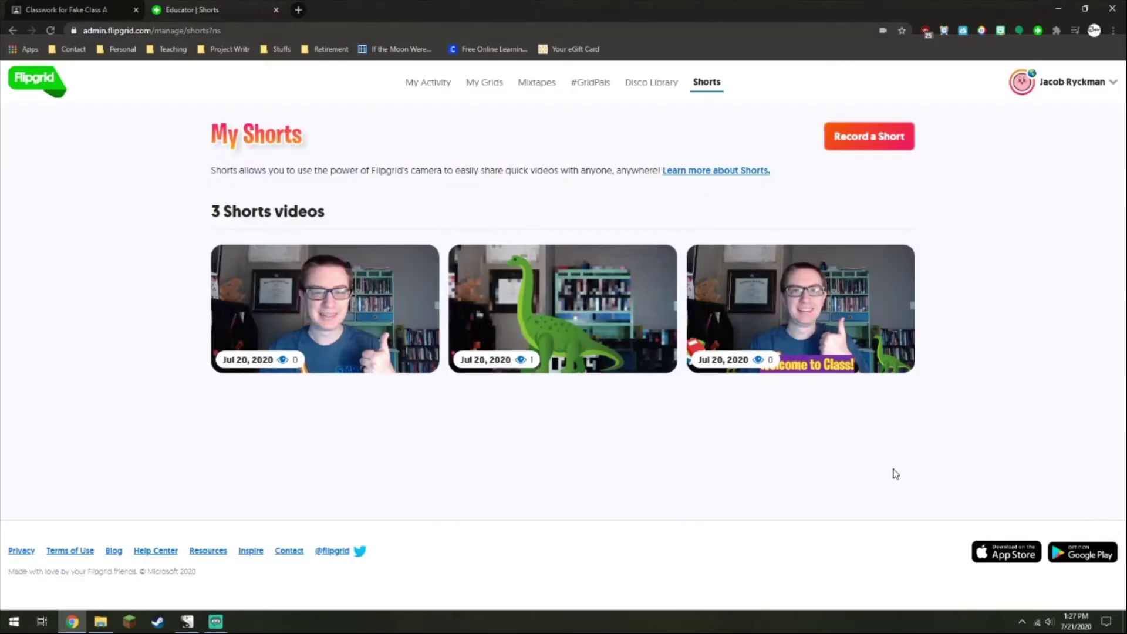
Copy the share link of the Welcome to Class! Short and return to Google Classroom
left_click(806, 305)
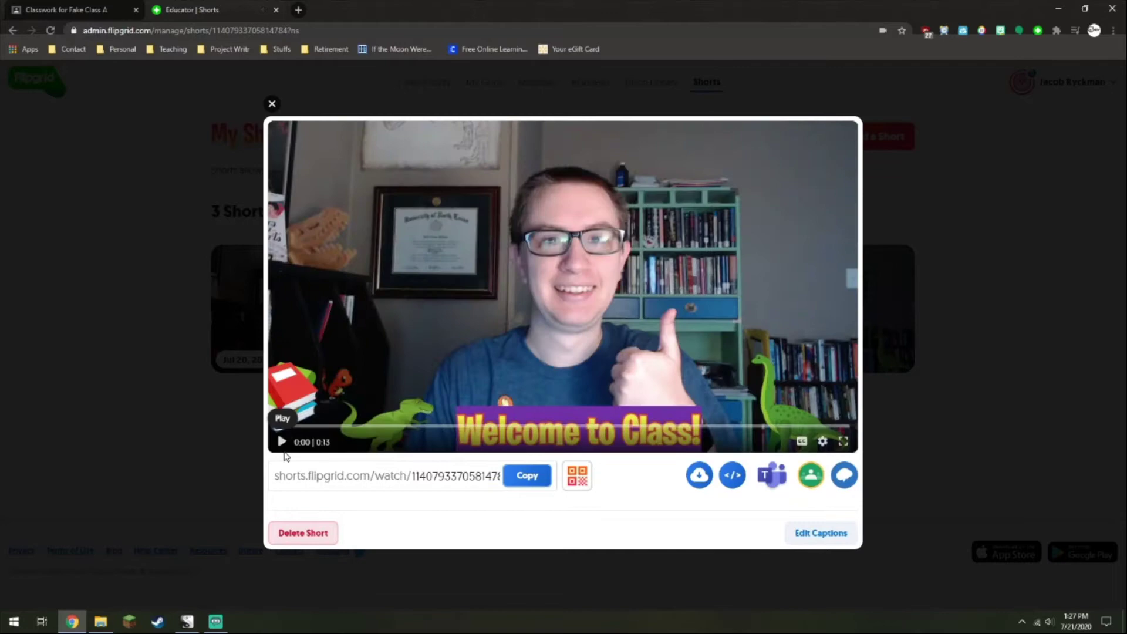
left_click(527, 476)
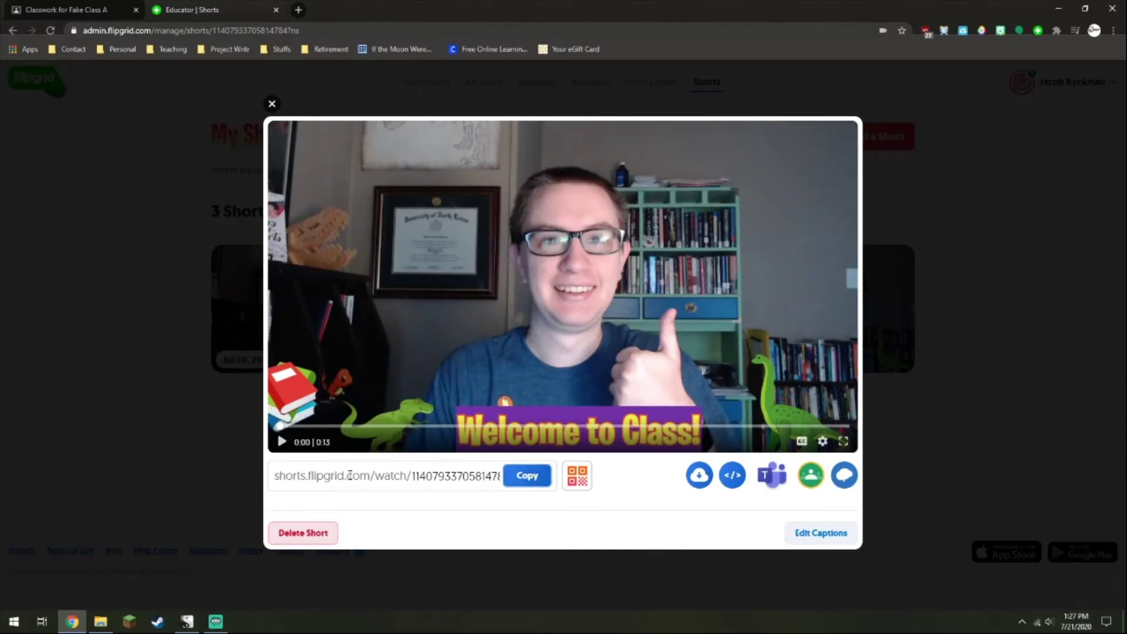
left_click(526, 475)
left_click(167, 214)
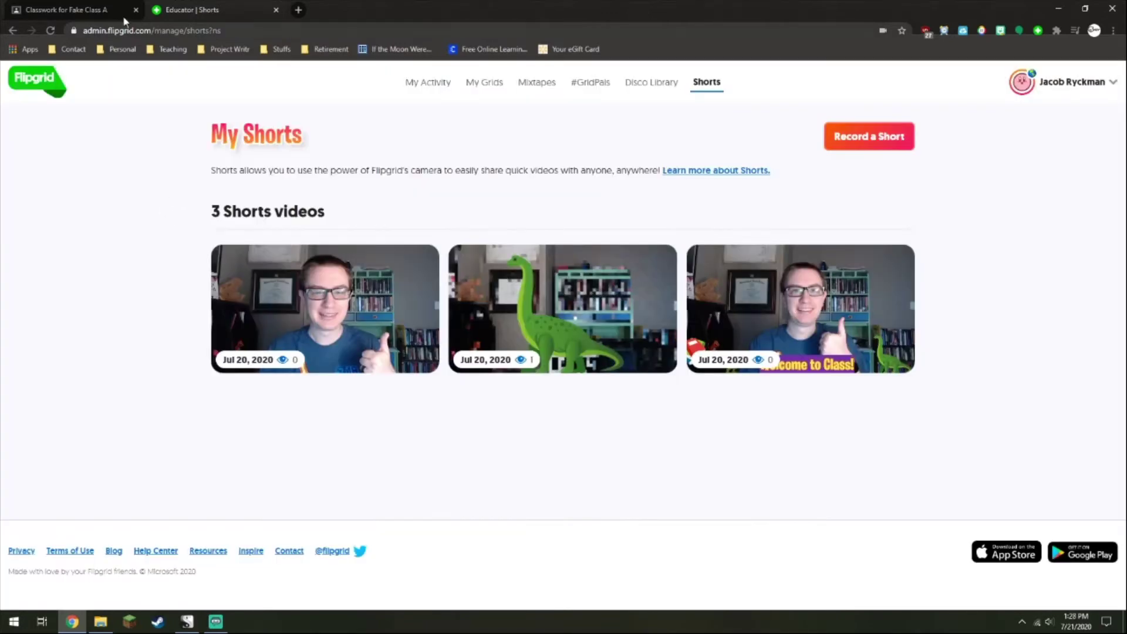
left_click(124, 17)
left_click(426, 147)
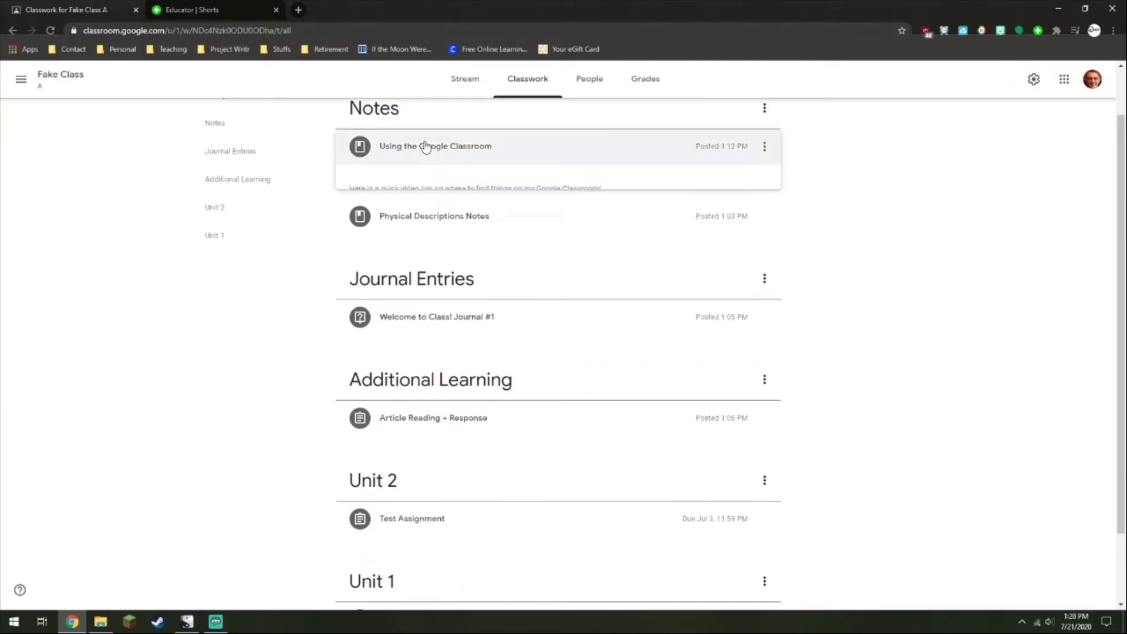
scroll(470, 113, "up", 1)
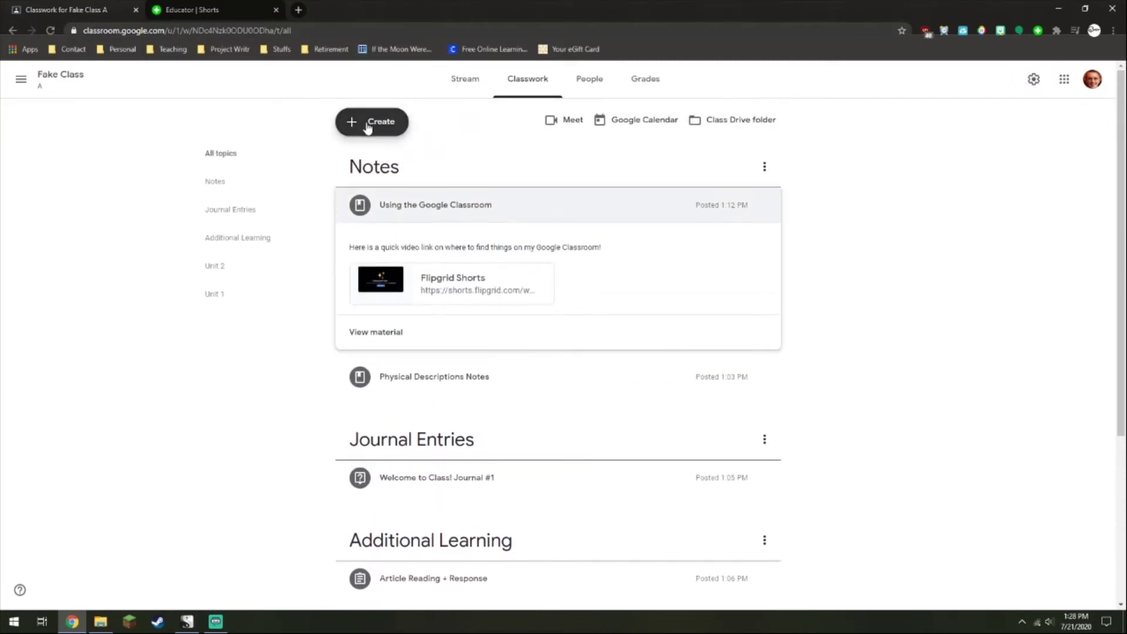
left_click(368, 128)
left_click(389, 242)
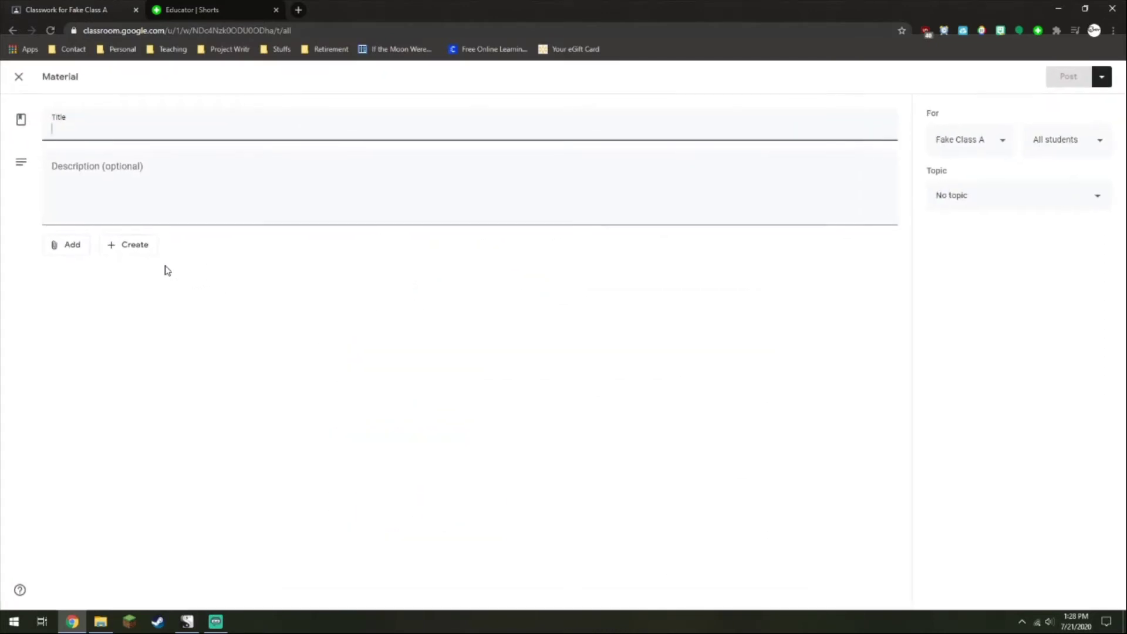
left_click(73, 245)
left_click(78, 288)
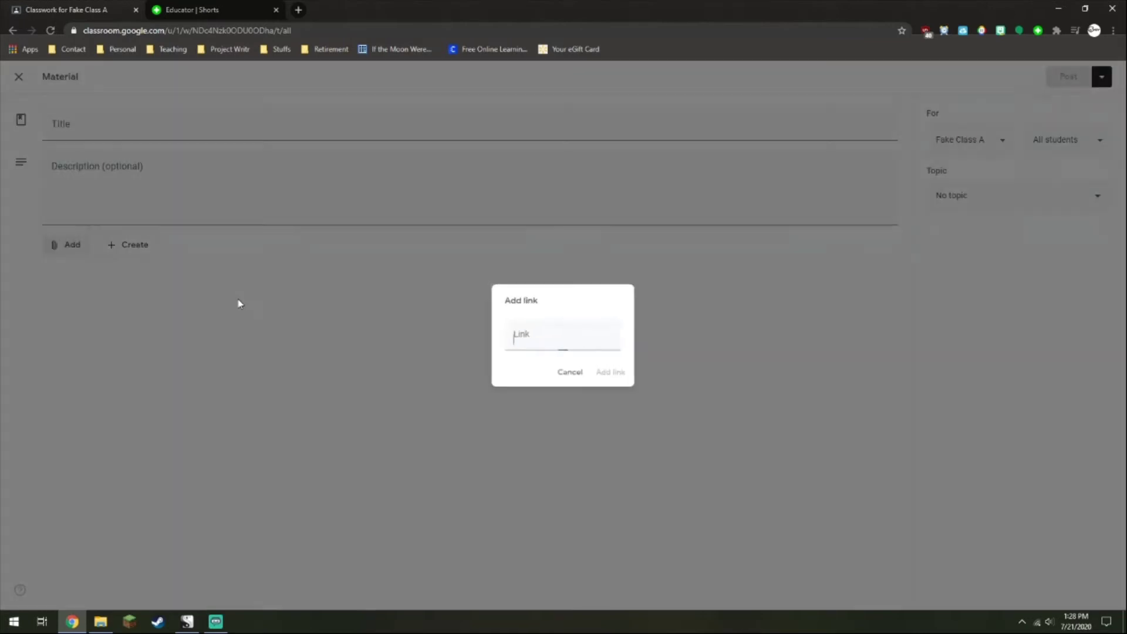
key("ctrl+v")
left_click(609, 380)
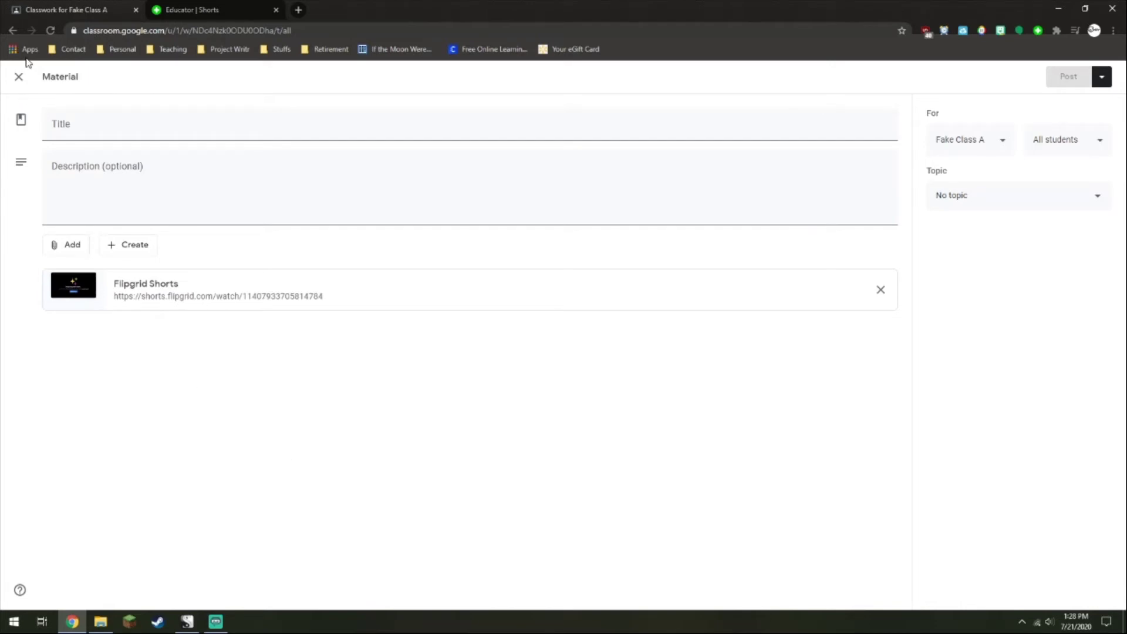
left_click(19, 76)
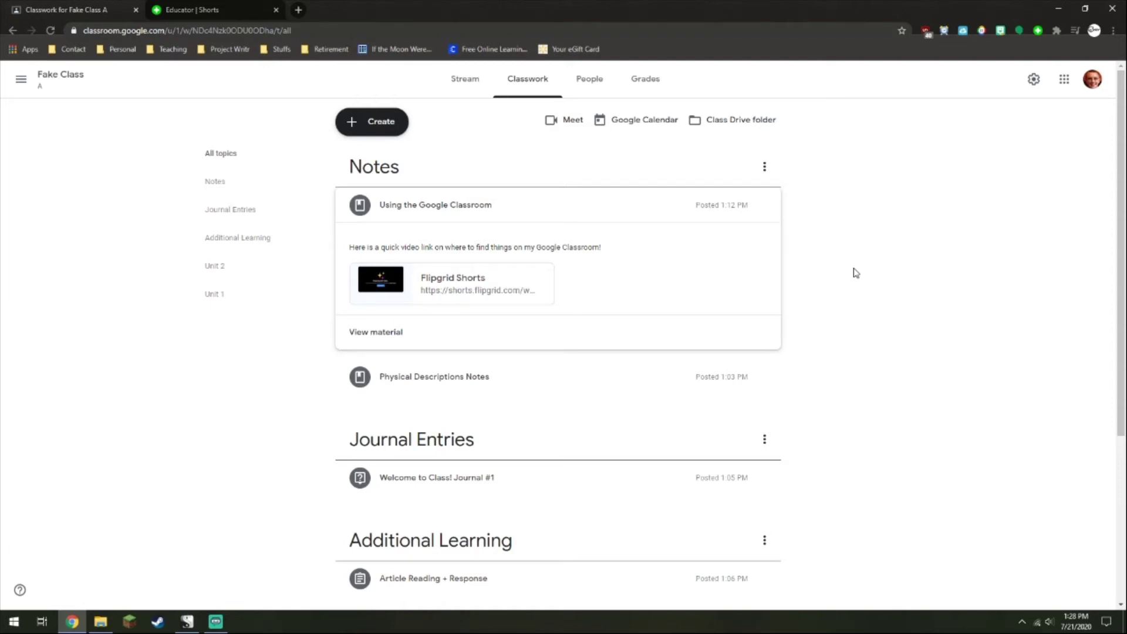
Collapse the Using the Google Classroom note, switch to English 3, and view its Classwork
scroll(842, 276, "down", 4)
scroll(863, 293, "up", 3)
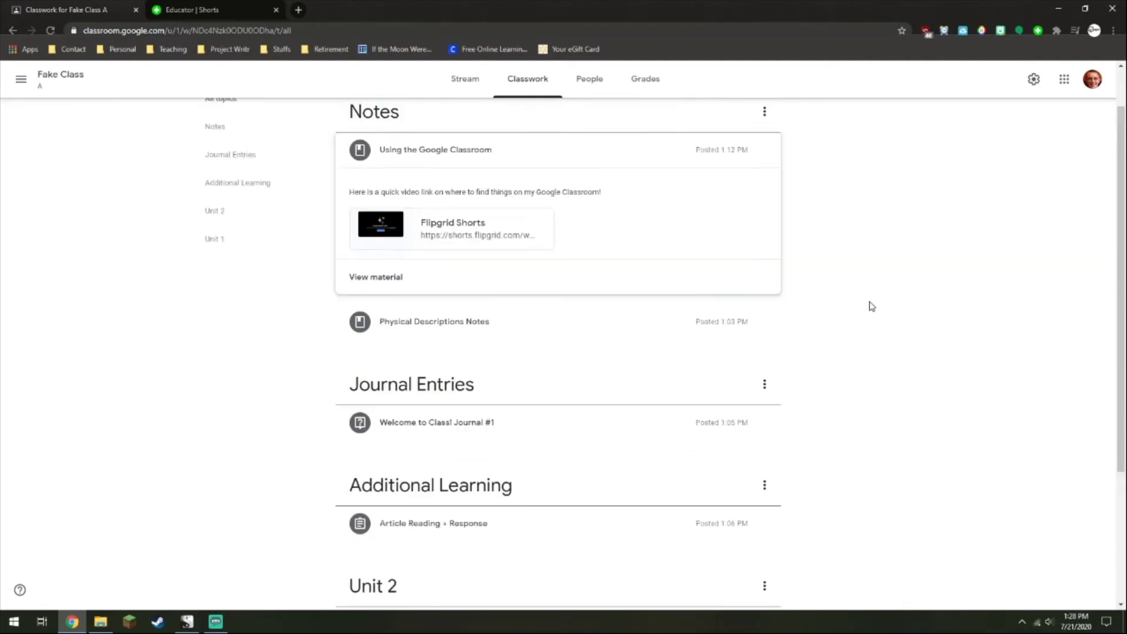
scroll(872, 305, "up", 1)
left_click(606, 217)
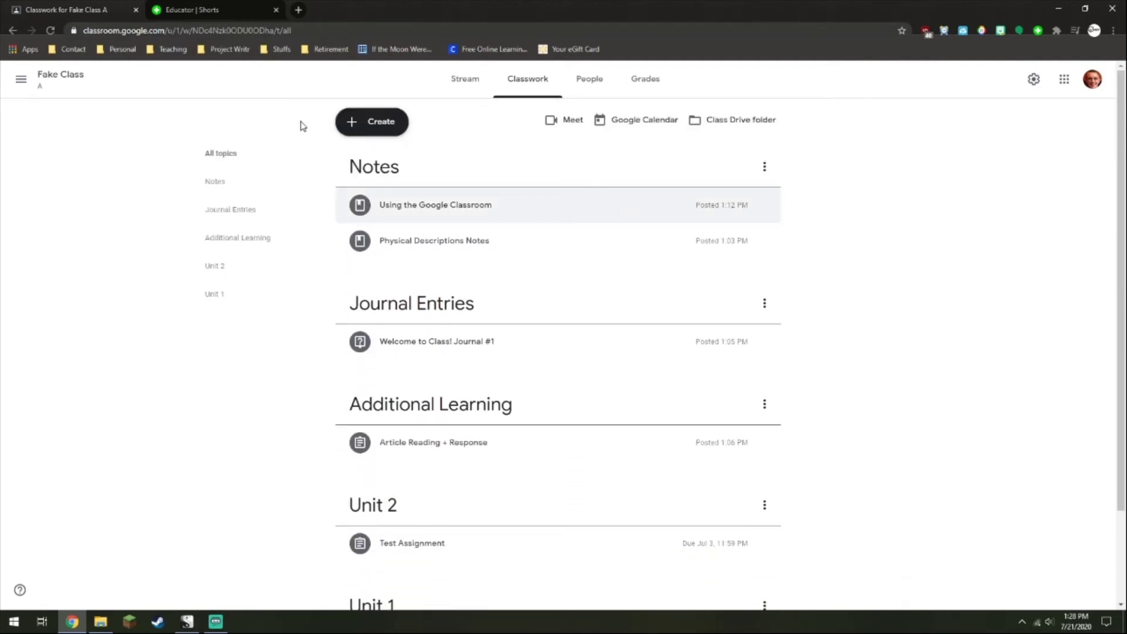
left_click(21, 79)
left_click(53, 213)
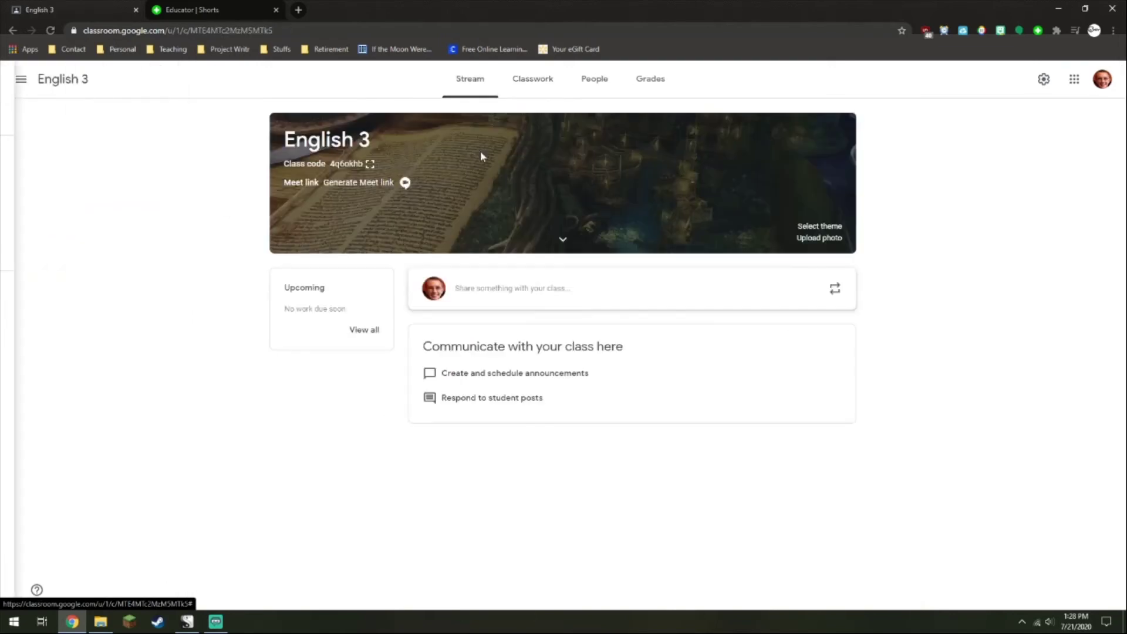
left_click(594, 85)
left_click(505, 86)
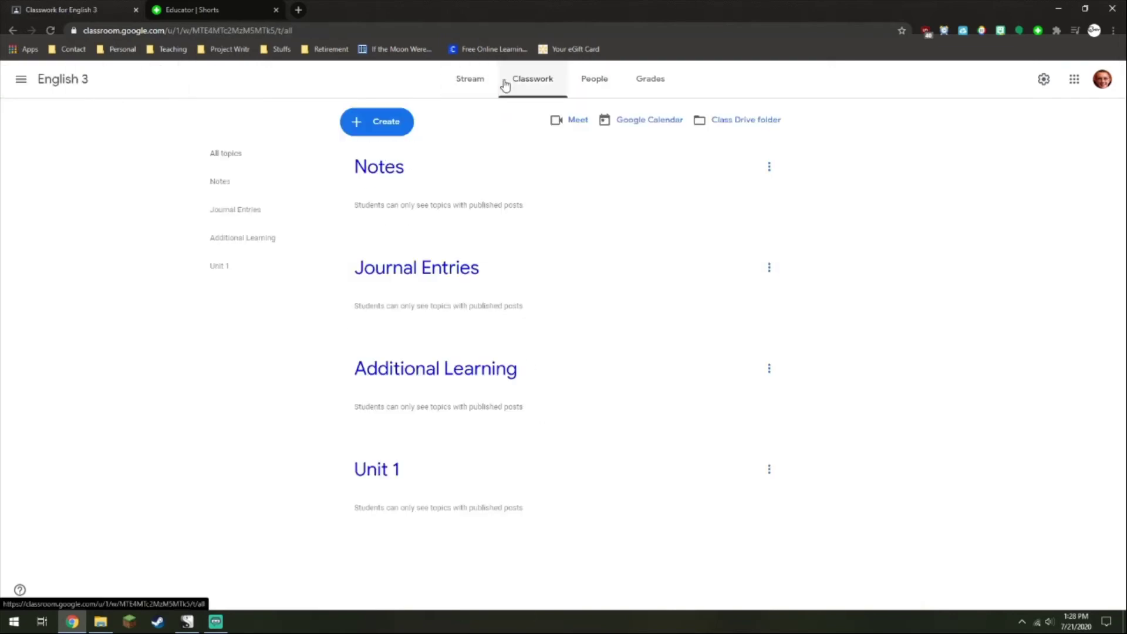